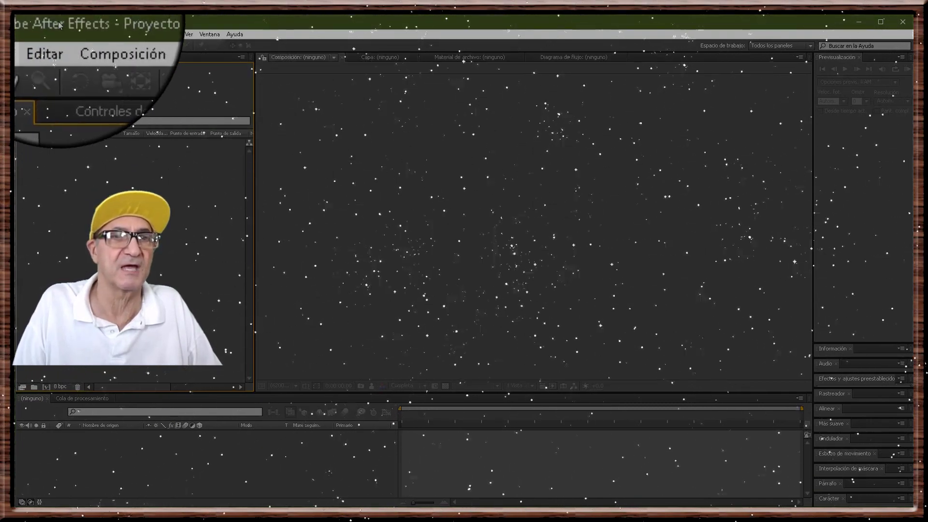
# Check the installed After Effects version in the Help menu's about box, then close it
pyautogui.click(236, 36)
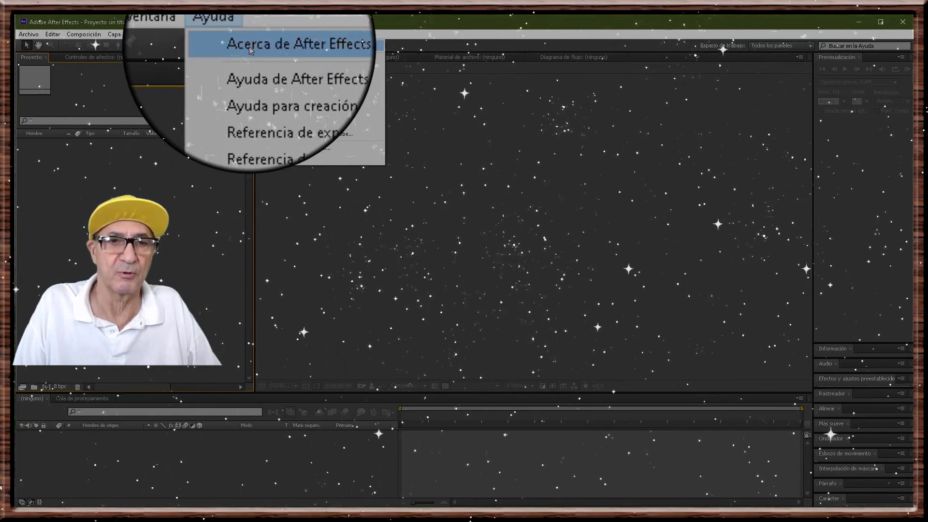
pyautogui.click(248, 47)
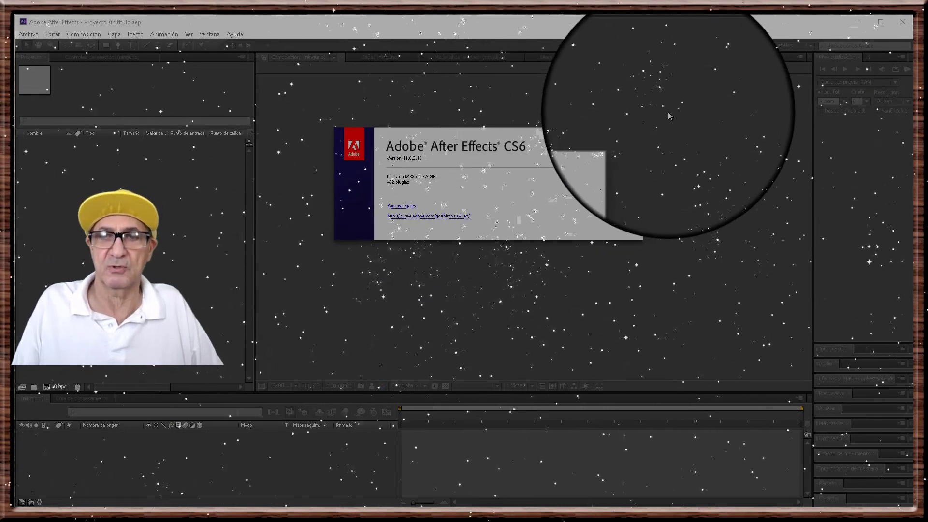
pyautogui.click(495, 162)
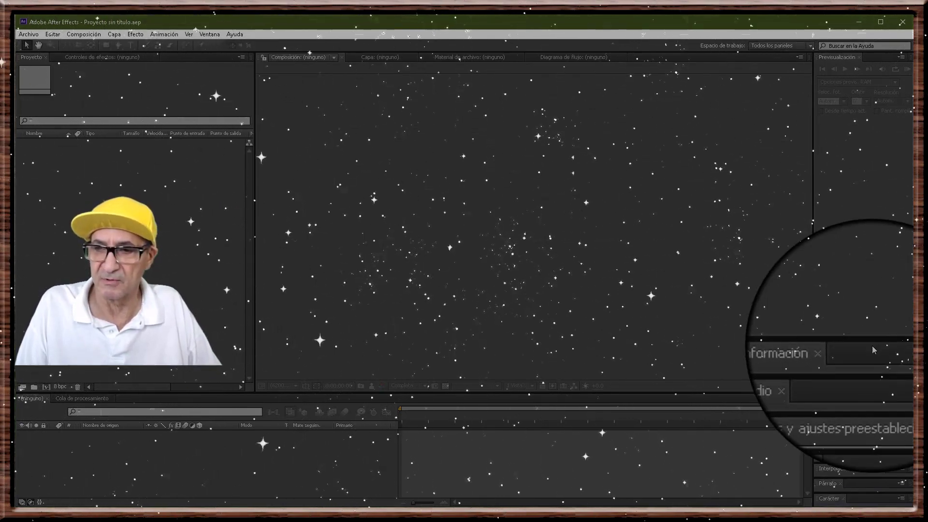
# Resize the Info/Audio, Effect Controls and Project panels to give the composition viewer more room
pyautogui.moveTo(873, 344); pyautogui.dragTo(844, 348)
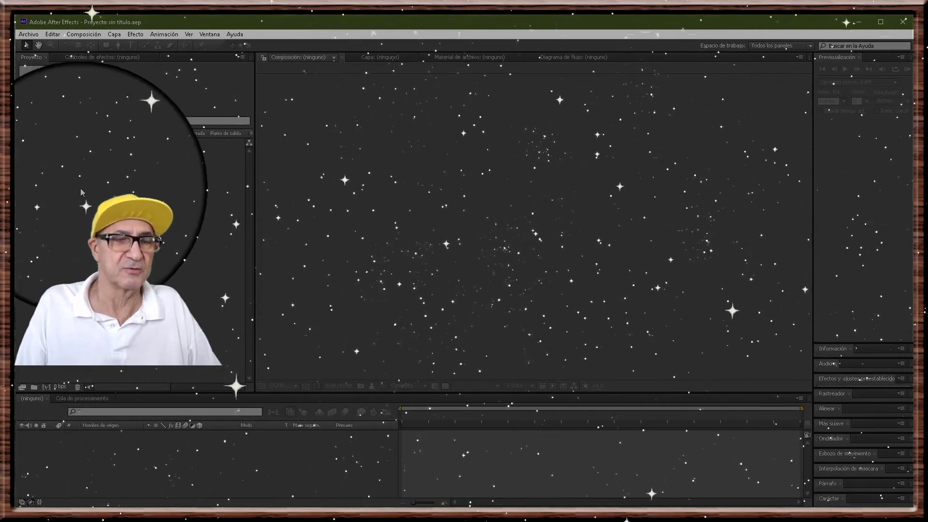
pyautogui.click(46, 61)
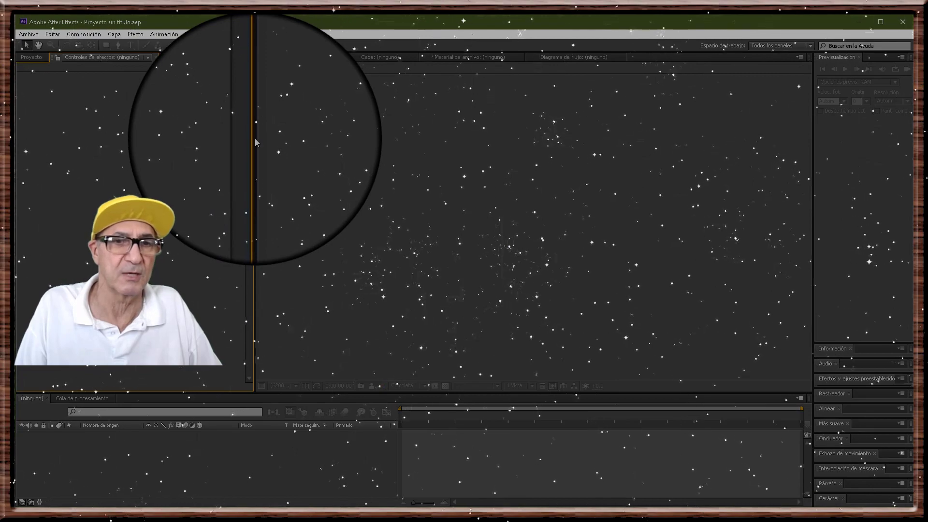
pyautogui.moveTo(251, 127); pyautogui.dragTo(150, 127)
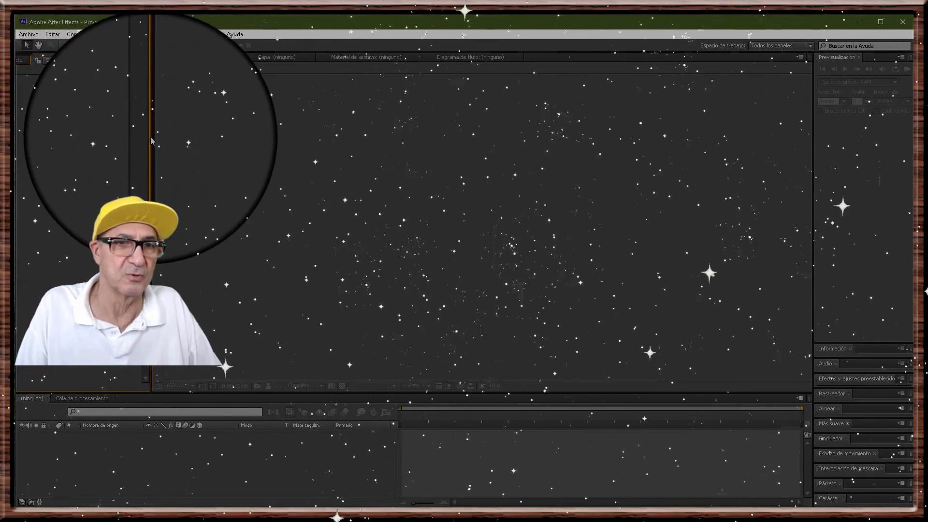
pyautogui.moveTo(152, 137); pyautogui.dragTo(191, 144)
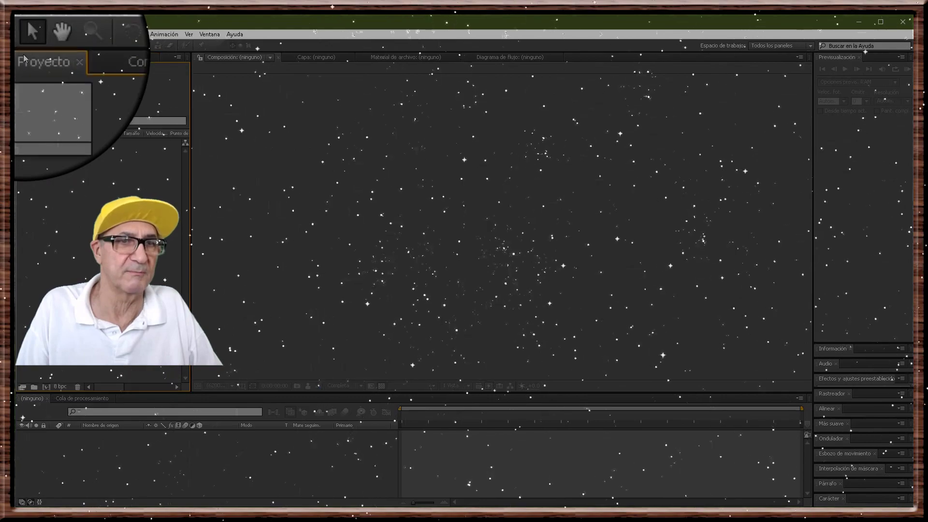
# Import the road video clip into the Project panel via Importar > Archivo
pyautogui.rightClick(42, 195)
pyautogui.moveTo(70, 232)
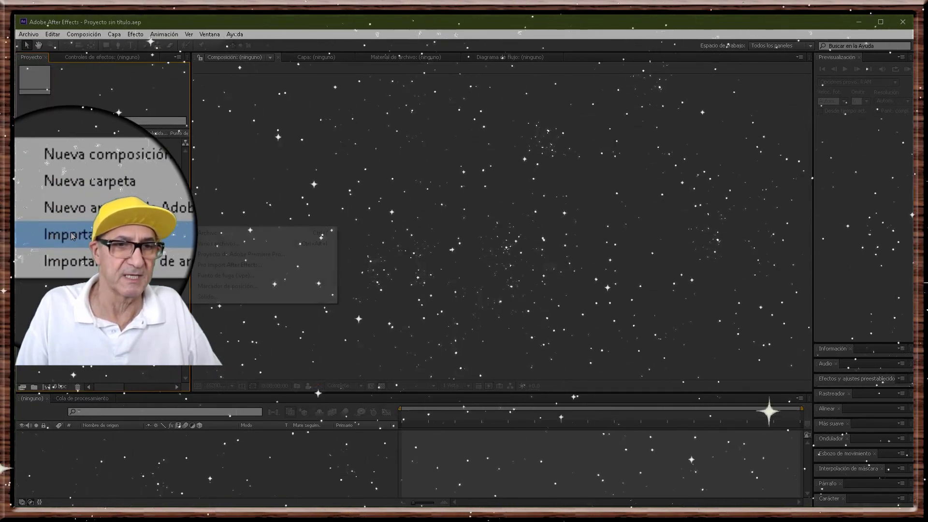
pyautogui.click(222, 233)
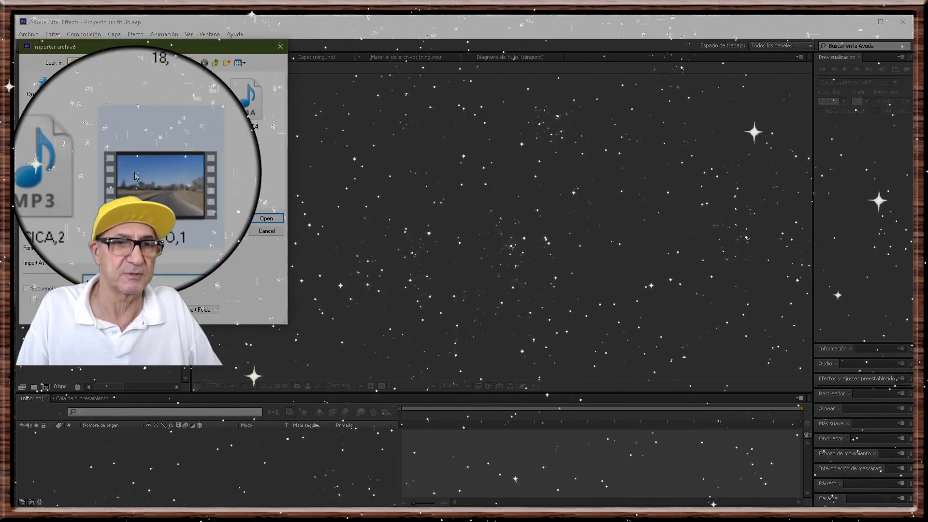
pyautogui.rightClick(136, 175)
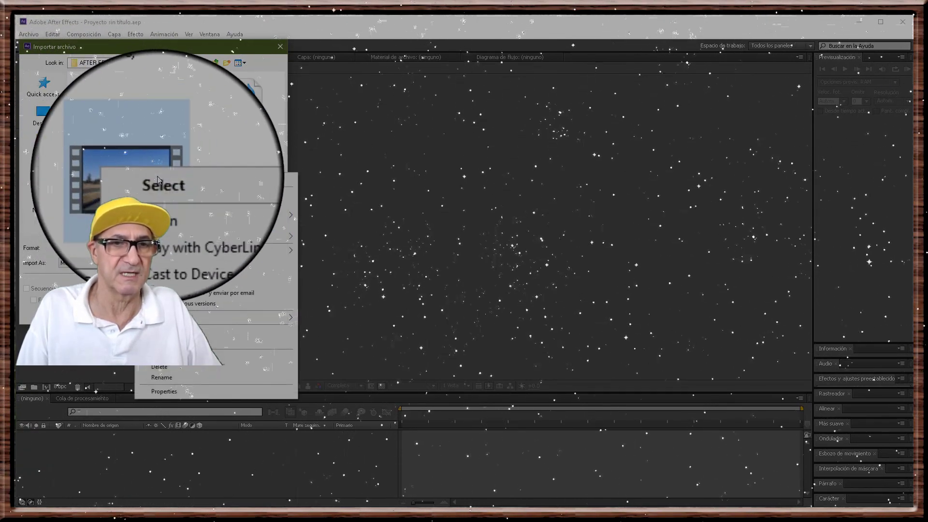
pyautogui.click(154, 181)
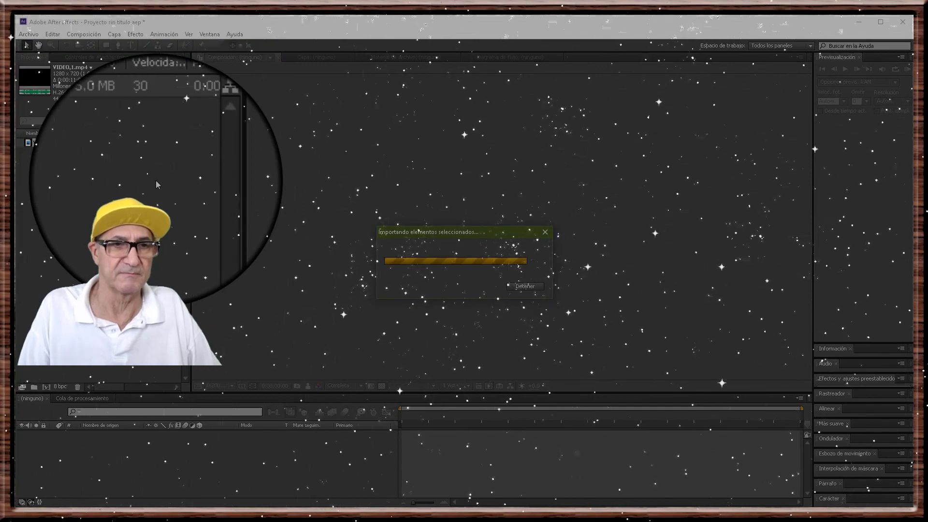
# Import the 18,.mp4 and 17,.mp4 clips, then select VIDEO,1.mp4 in the Project panel
pyautogui.rightClick(46, 200)
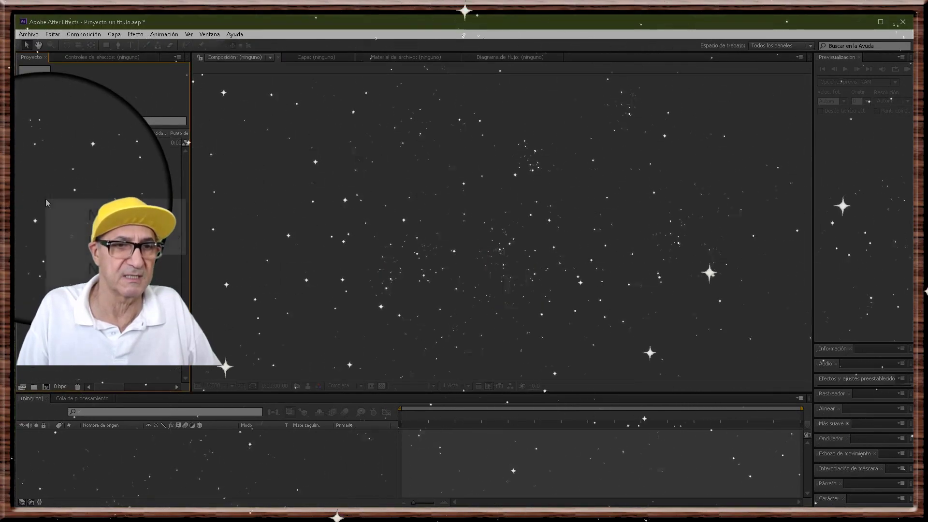
pyautogui.moveTo(84, 241)
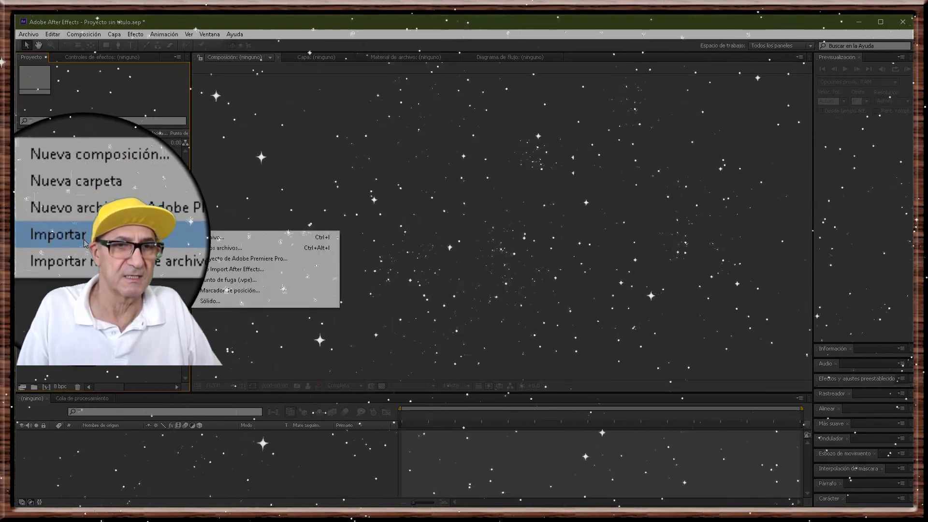
pyautogui.click(202, 240)
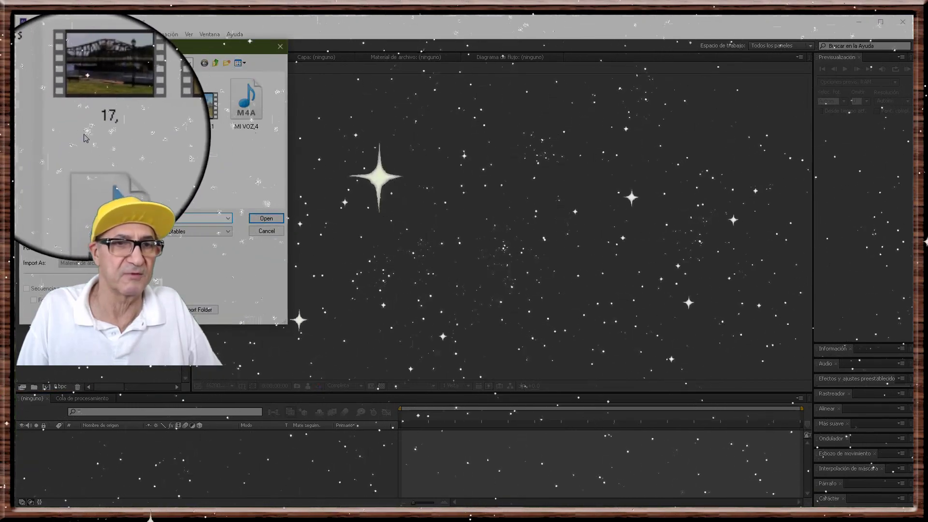
pyautogui.click(147, 112)
pyautogui.rightClick(146, 111)
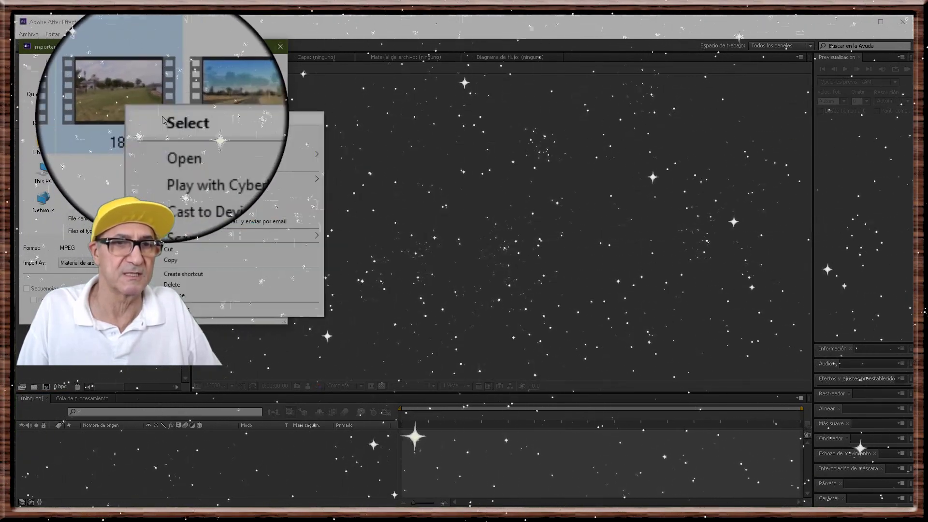
pyautogui.click(186, 120)
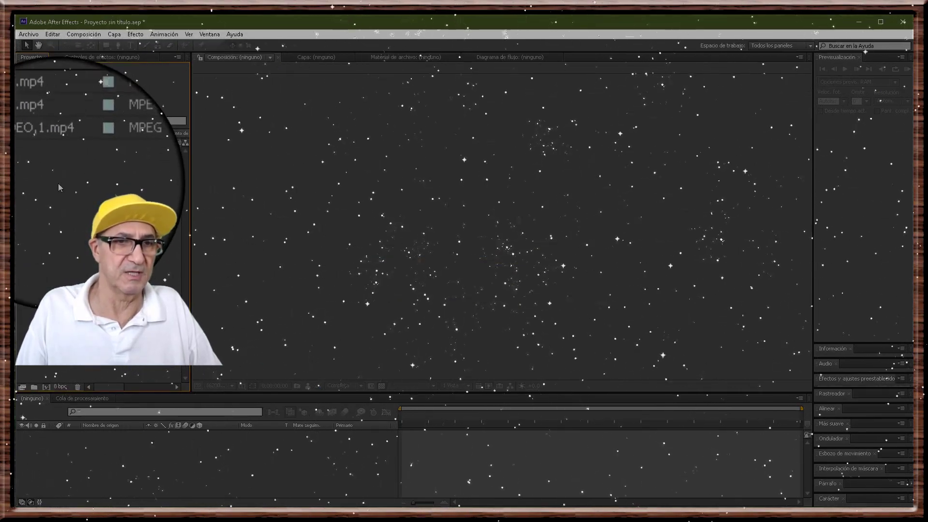
pyautogui.click(41, 165)
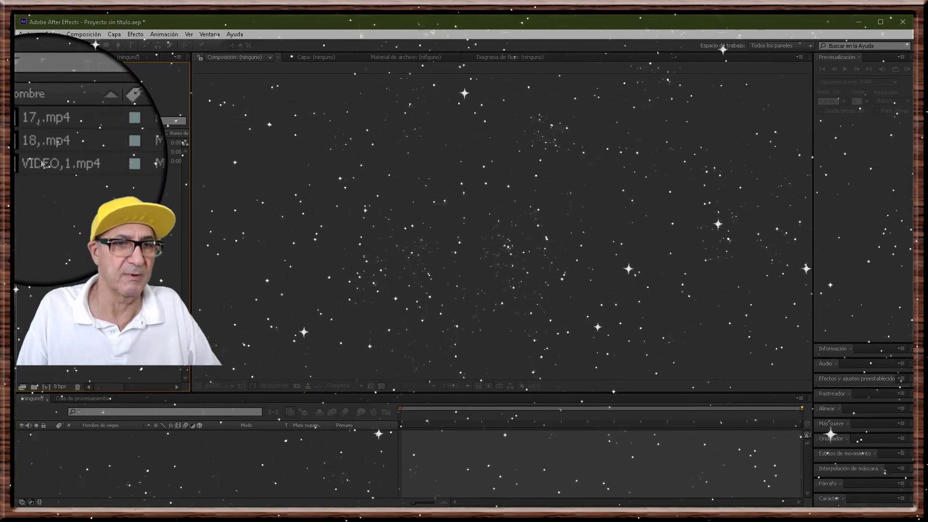
pyautogui.click(44, 163)
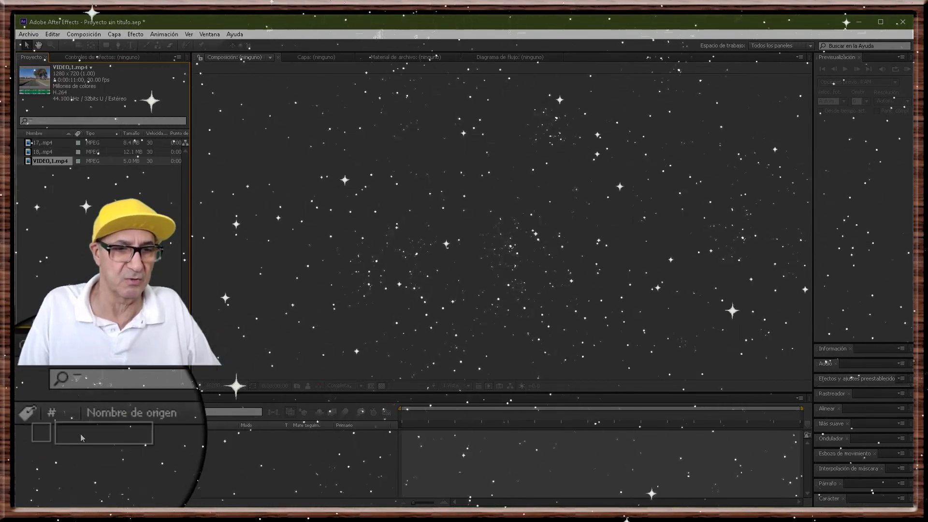
# Make a composition from VIDEO,1.mp4, stack 18,.mp4 and 17,.mp4 below it, and mute layer 2's audio
pyautogui.moveTo(71, 462); pyautogui.dragTo(72, 460)
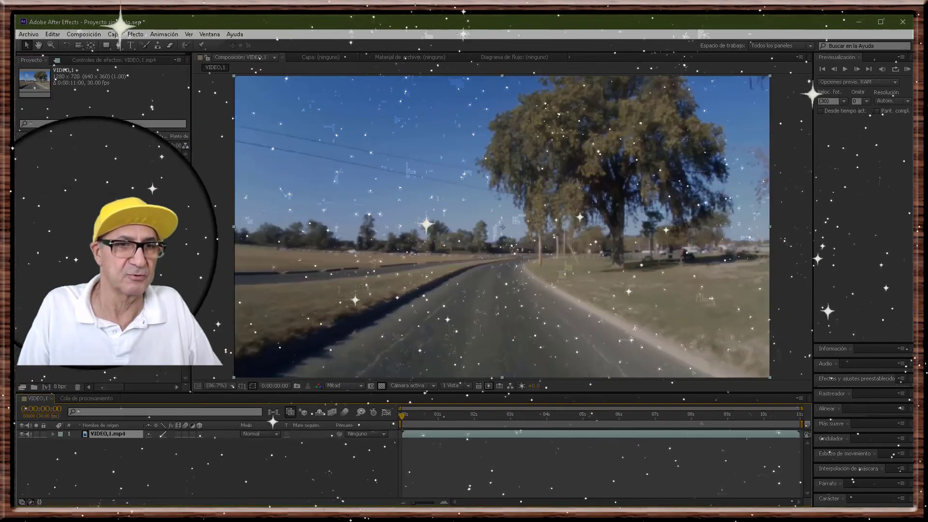
pyautogui.click(52, 156)
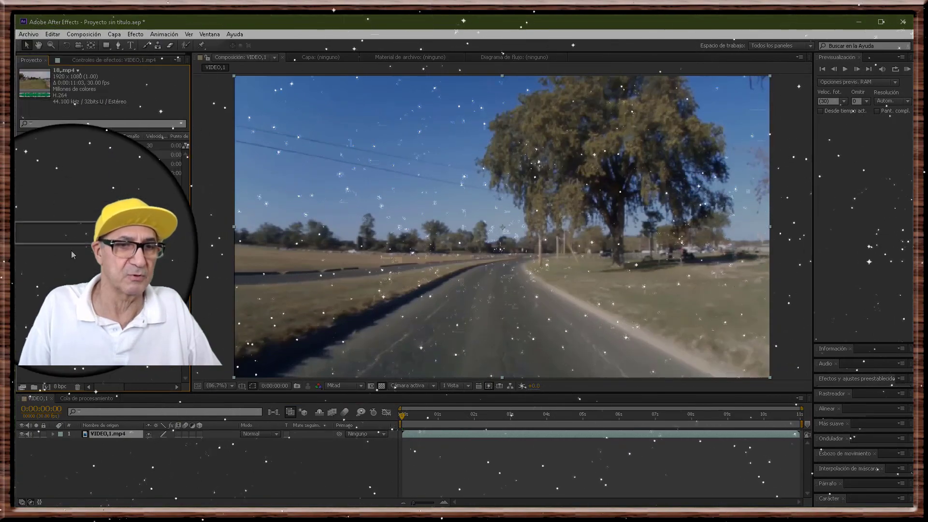
pyautogui.moveTo(85, 417); pyautogui.dragTo(102, 462)
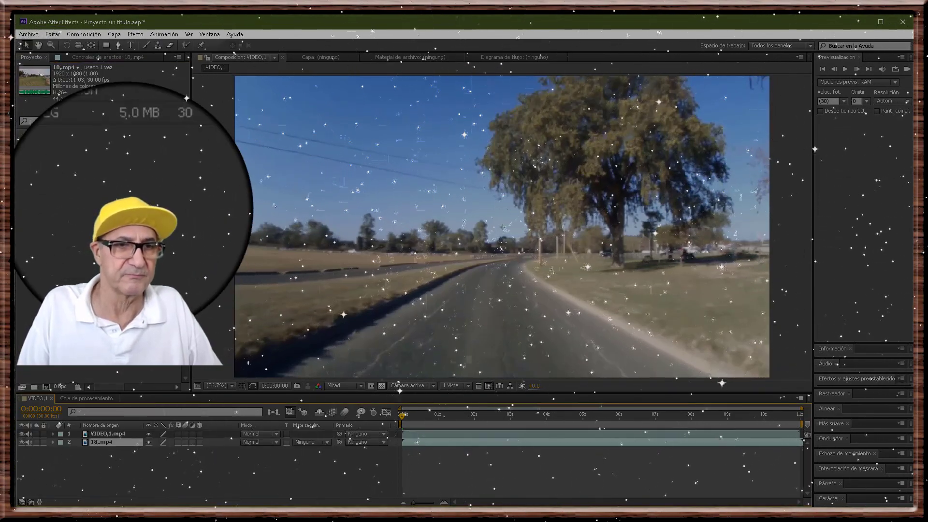
pyautogui.click(53, 145)
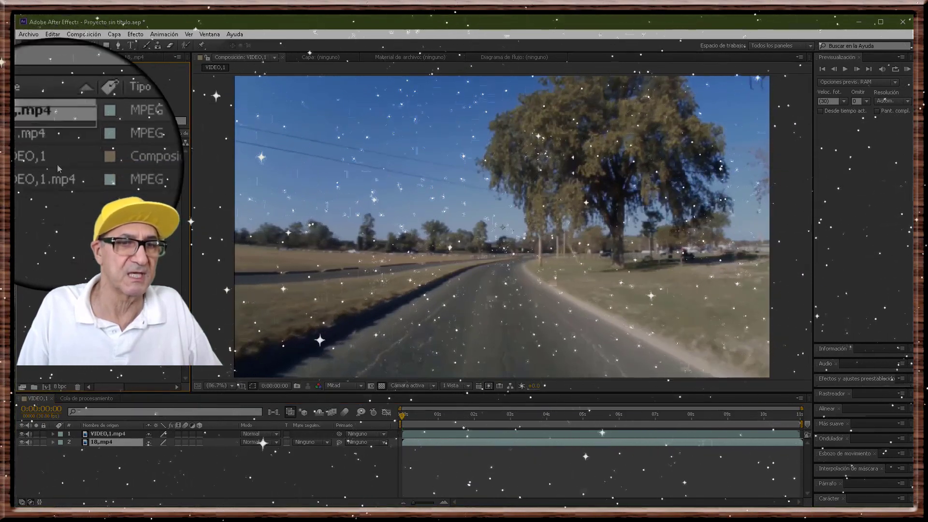
pyautogui.moveTo(100, 468); pyautogui.dragTo(98, 463)
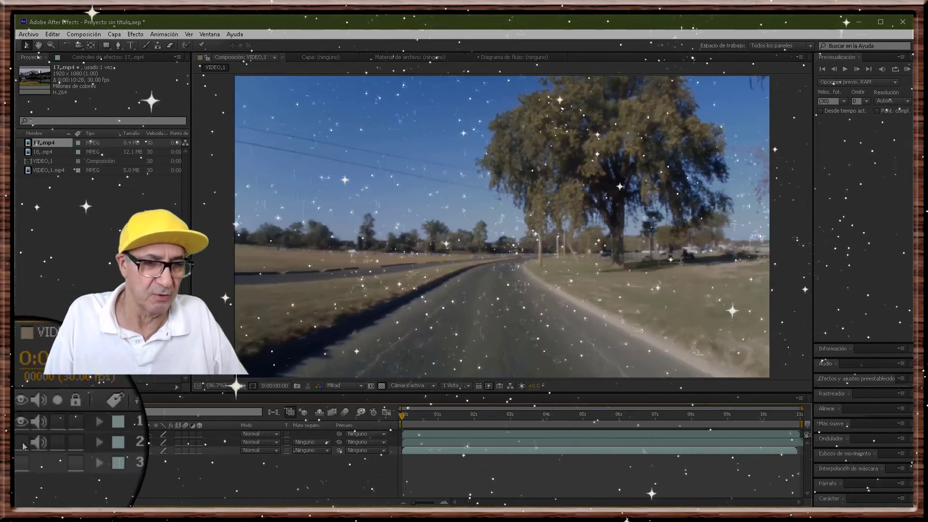
pyautogui.click(27, 441)
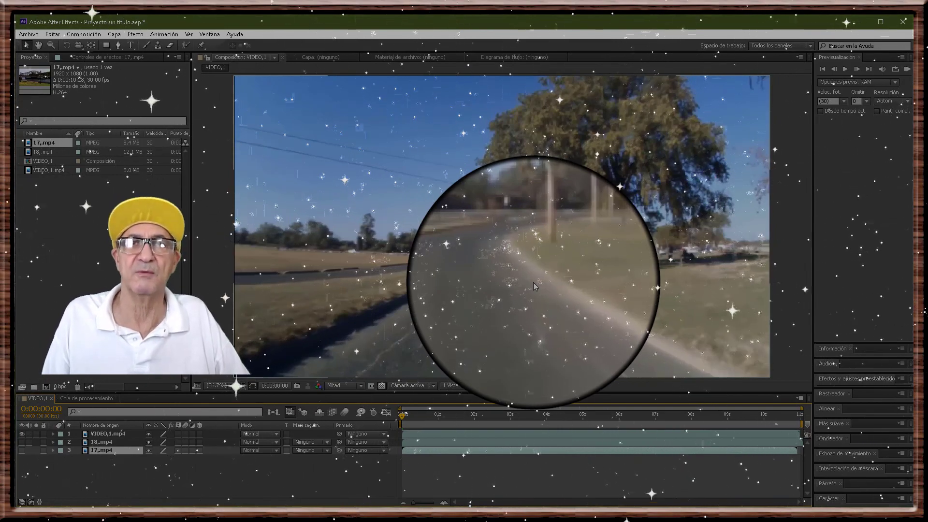
# Toggle layer 1's visibility, select the VIDEO,1.mp4 layer, and move the current time to 0:00:05:10
pyautogui.click(23, 437)
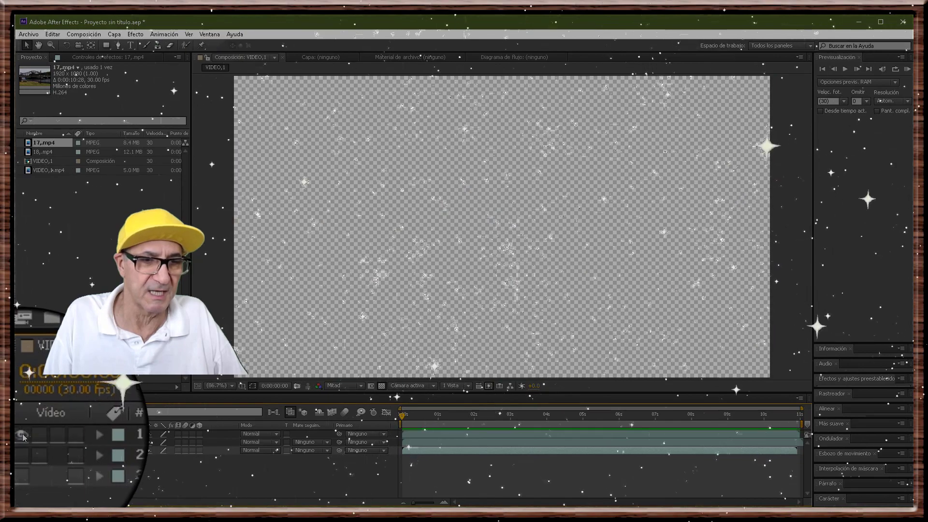
pyautogui.click(23, 437)
pyautogui.click(121, 434)
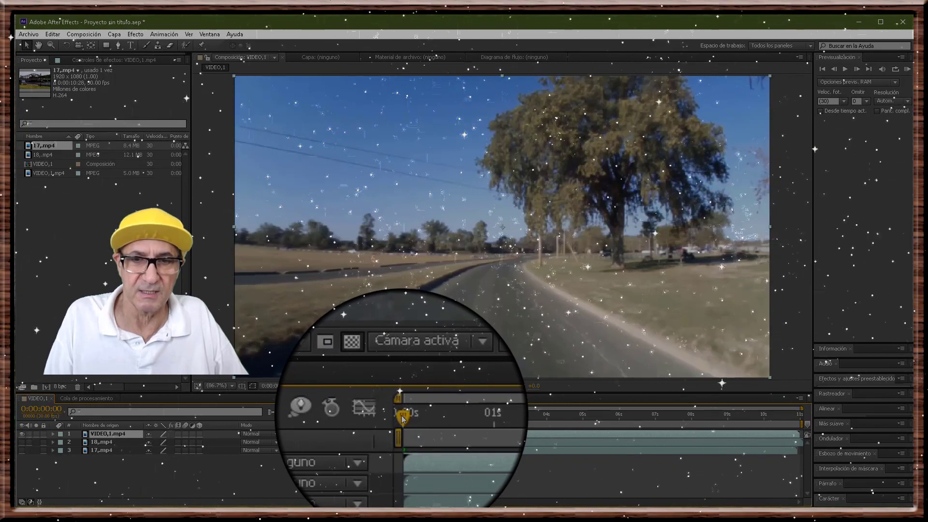
pyautogui.moveTo(403, 418); pyautogui.dragTo(595, 435)
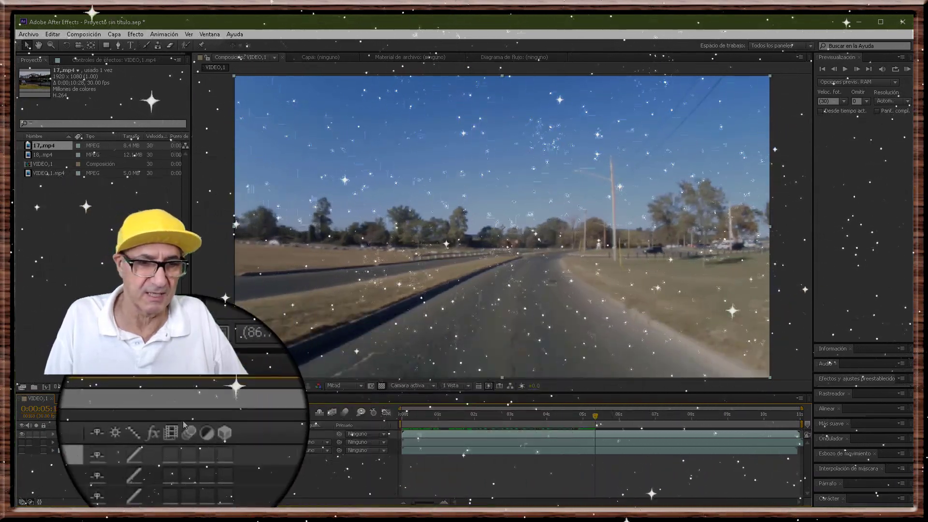
# Split VIDEO,1.mp4 at 0:00:05:10, delete the split-off remainder, and step back to 0:00:05:09
pyautogui.click(53, 34)
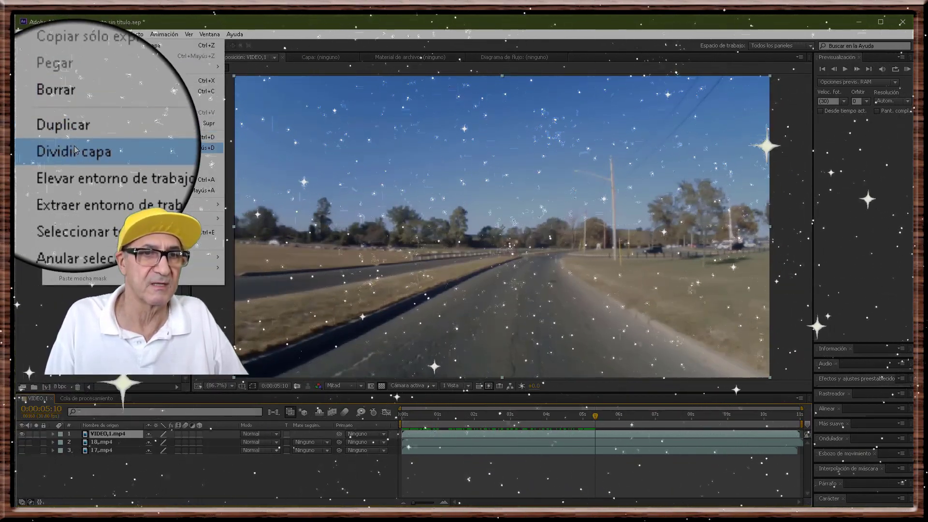
pyautogui.click(80, 148)
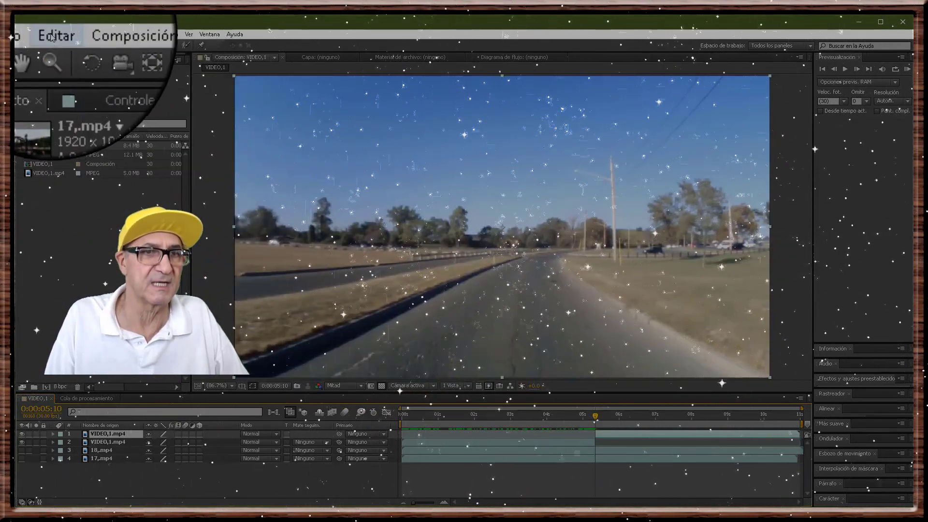
pyautogui.click(55, 34)
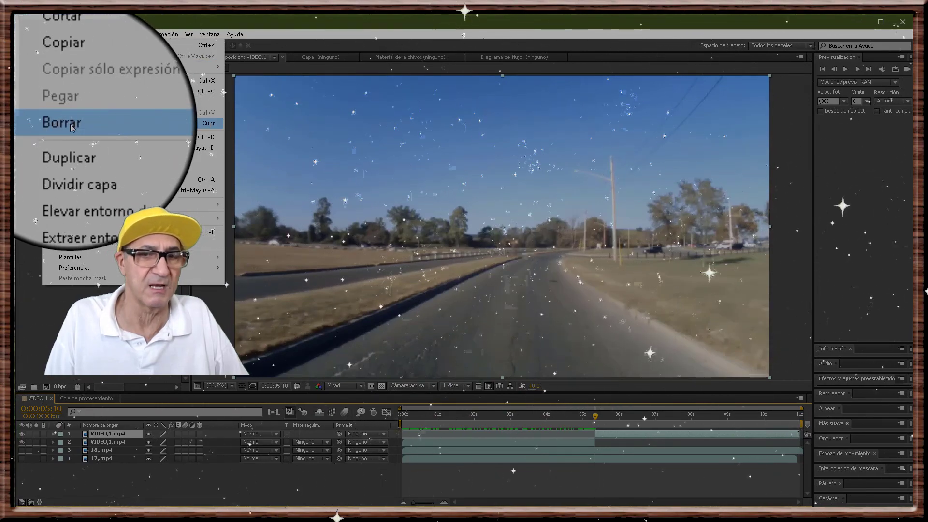
pyautogui.click(70, 125)
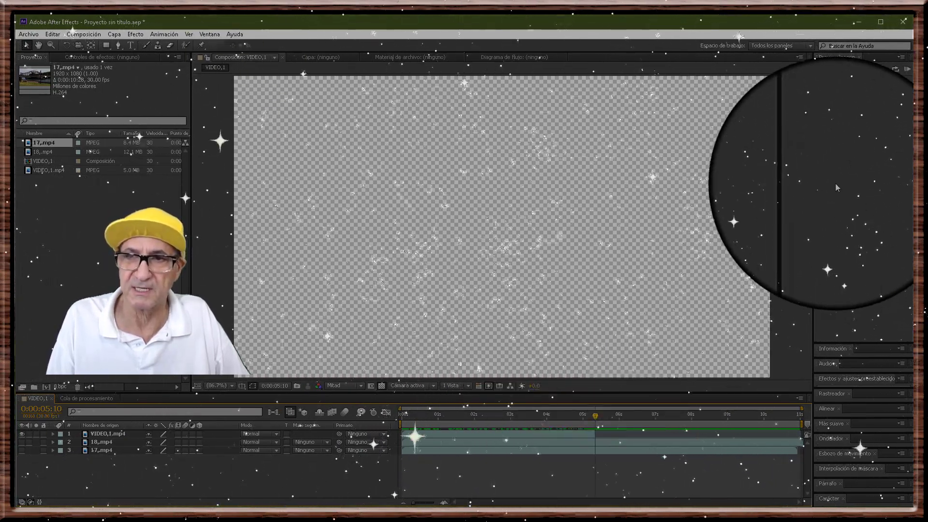
pyautogui.click(833, 70)
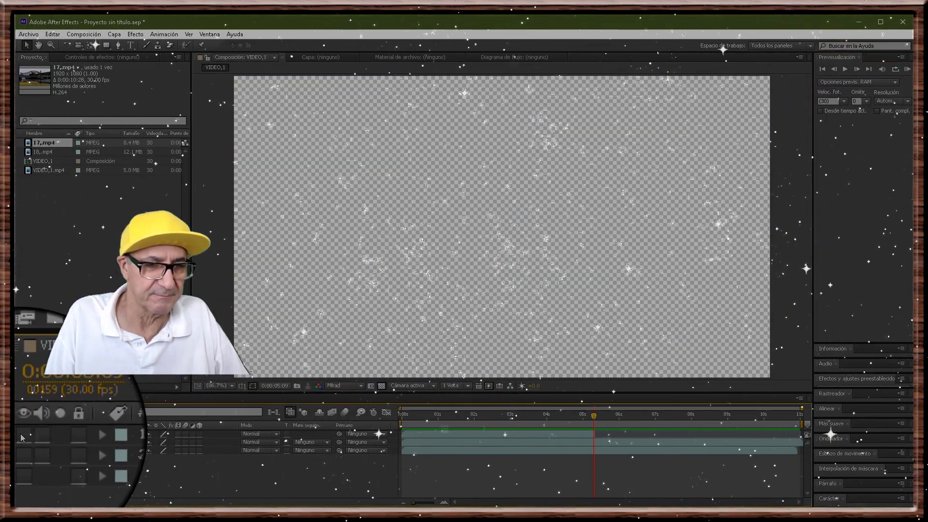
# Hide the road clip, show the 18.mp4 park clip, and select its layer
pyautogui.click(22, 436)
pyautogui.click(22, 442)
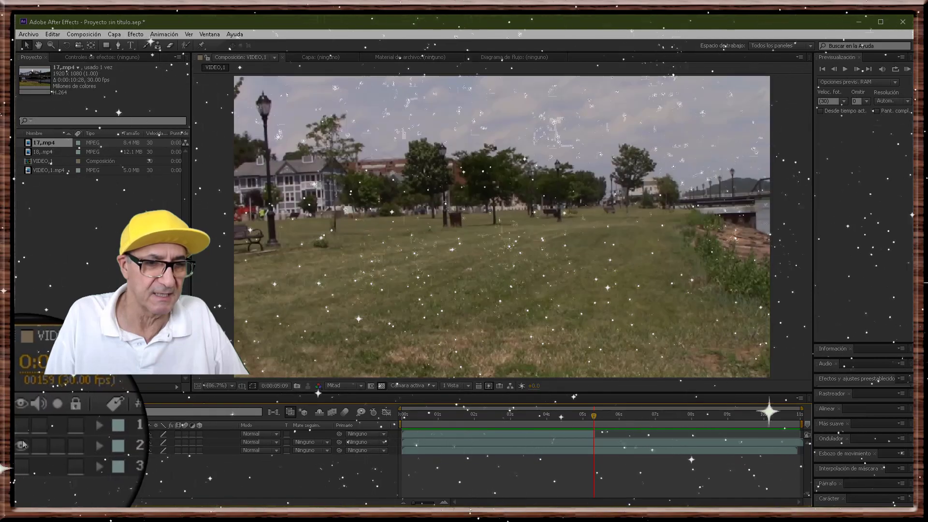
pyautogui.click(472, 440)
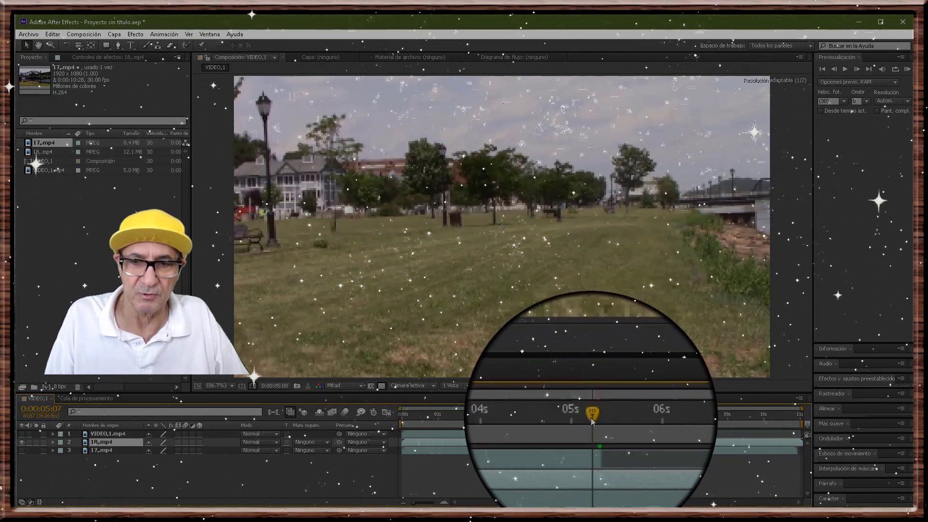
# Scrub the time ruler forward in steps until the current time reaches 0:00:05:03
pyautogui.moveTo(594, 419); pyautogui.dragTo(402, 418)
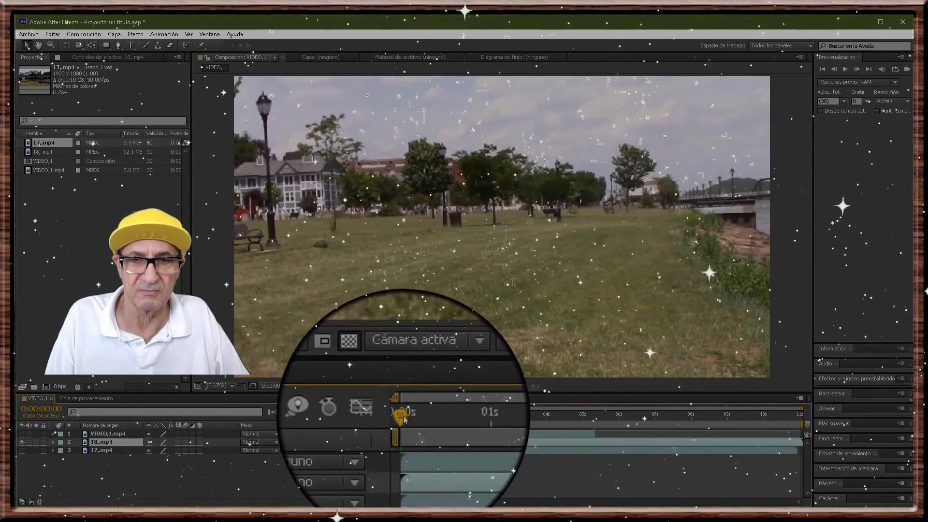
pyautogui.moveTo(403, 418); pyautogui.dragTo(423, 420)
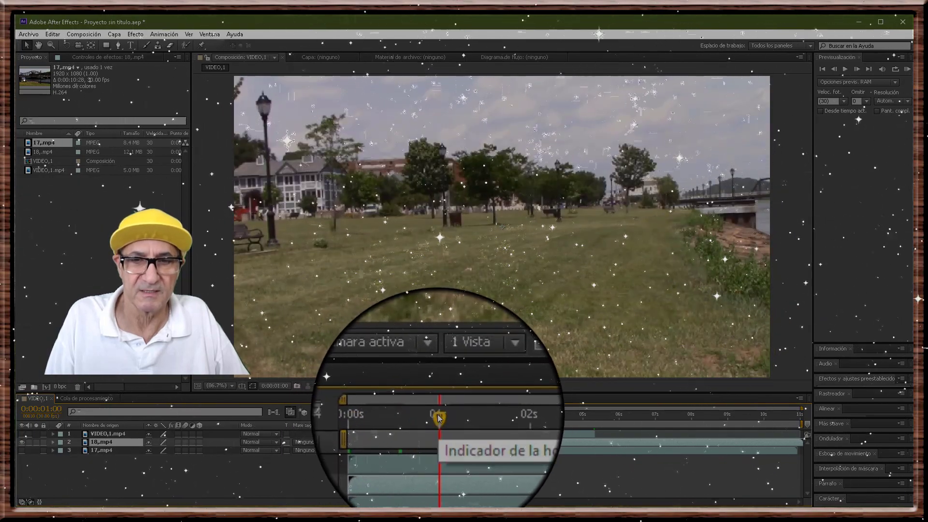
pyautogui.moveTo(450, 415); pyautogui.dragTo(454, 416)
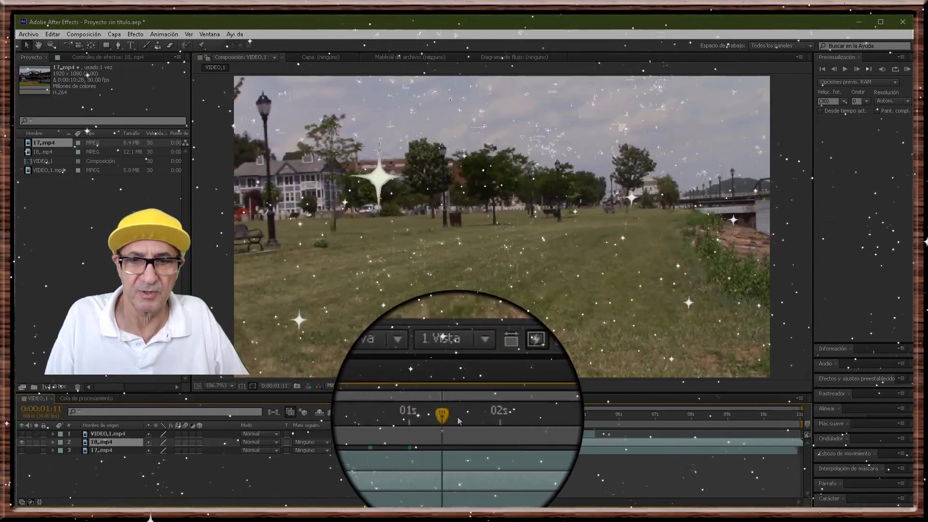
pyautogui.click(480, 418)
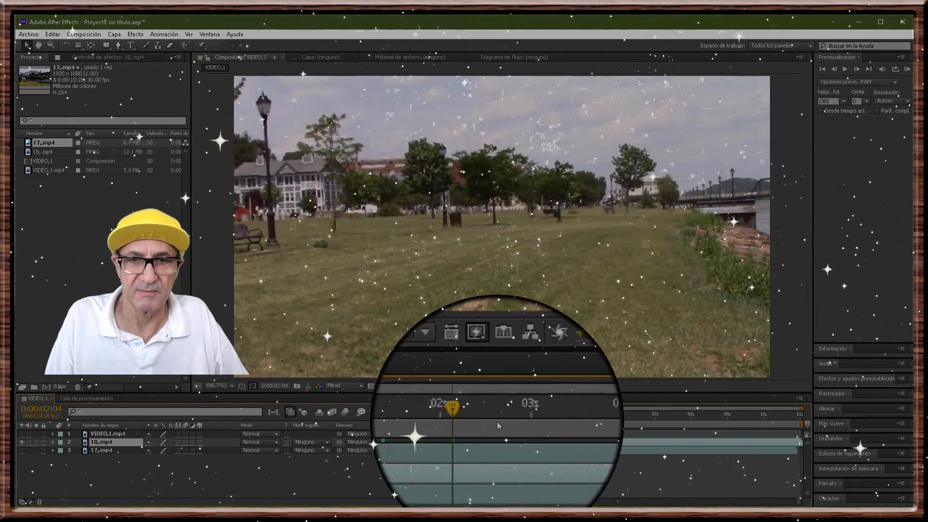
pyautogui.click(521, 423)
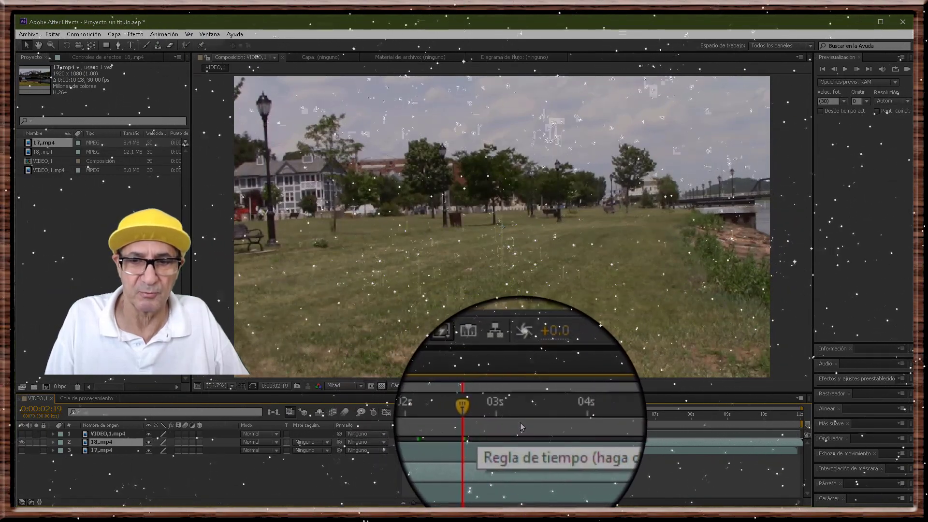
pyautogui.click(535, 425)
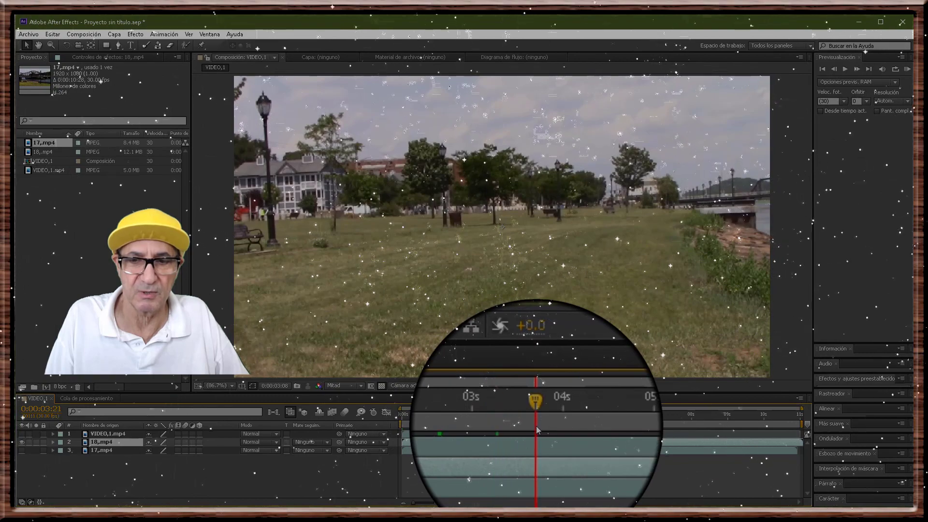
pyautogui.click(570, 424)
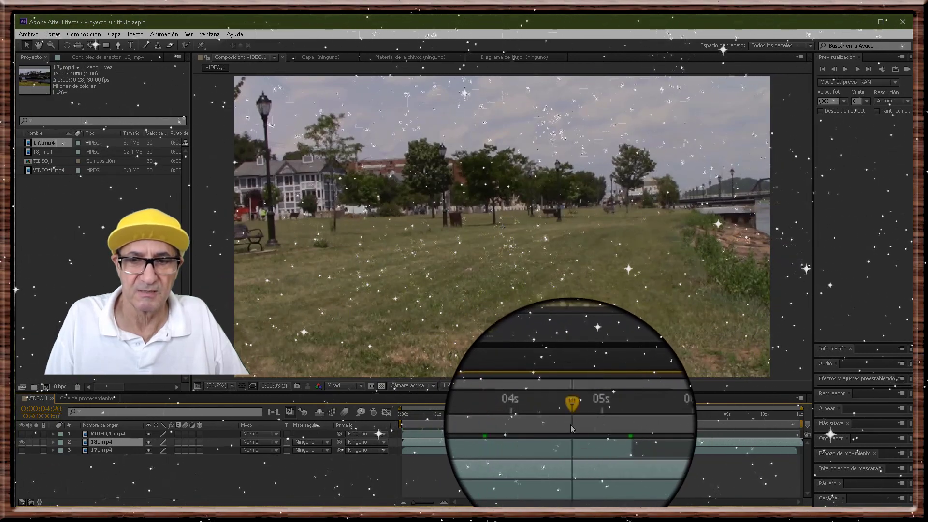
pyautogui.click(586, 424)
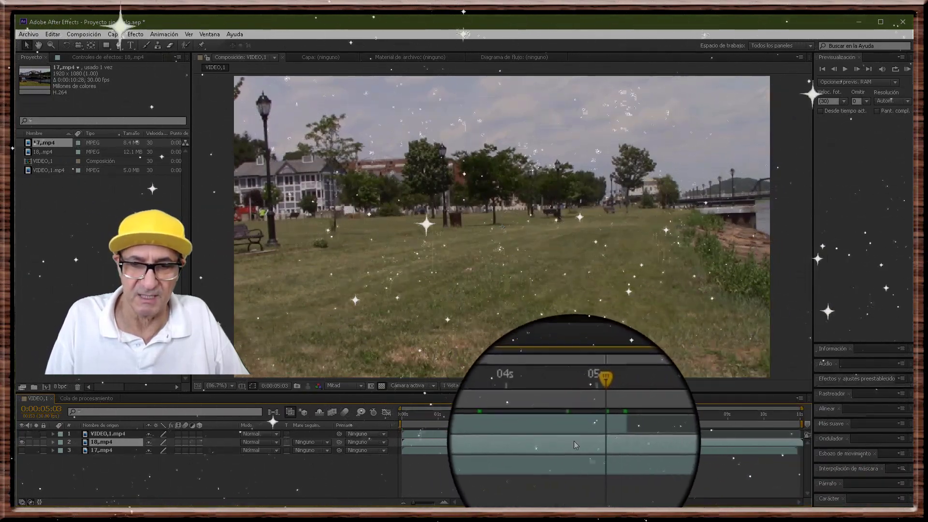
pyautogui.hotkey('shift', 'F4')
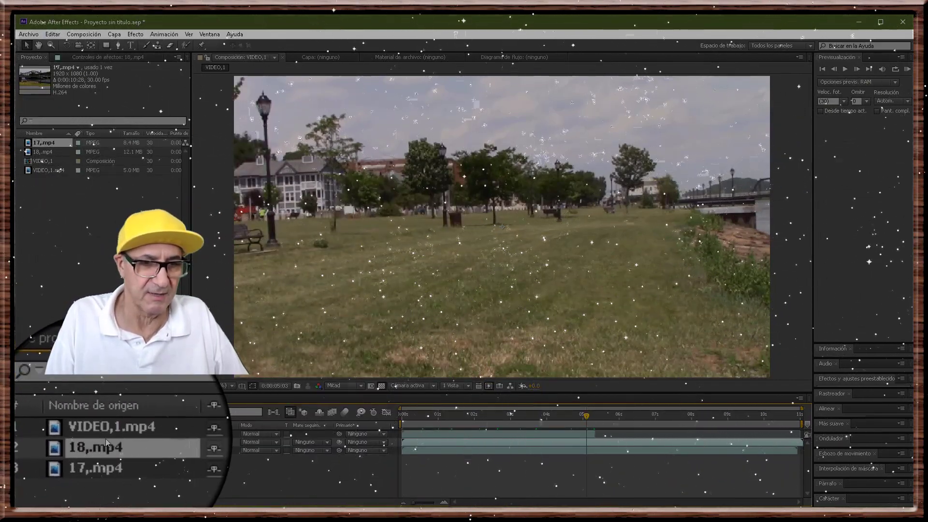
# Split the 18.mp4 layer at 0:00:05:03 and delete the extra piece
pyautogui.click(48, 33)
pyautogui.click(73, 147)
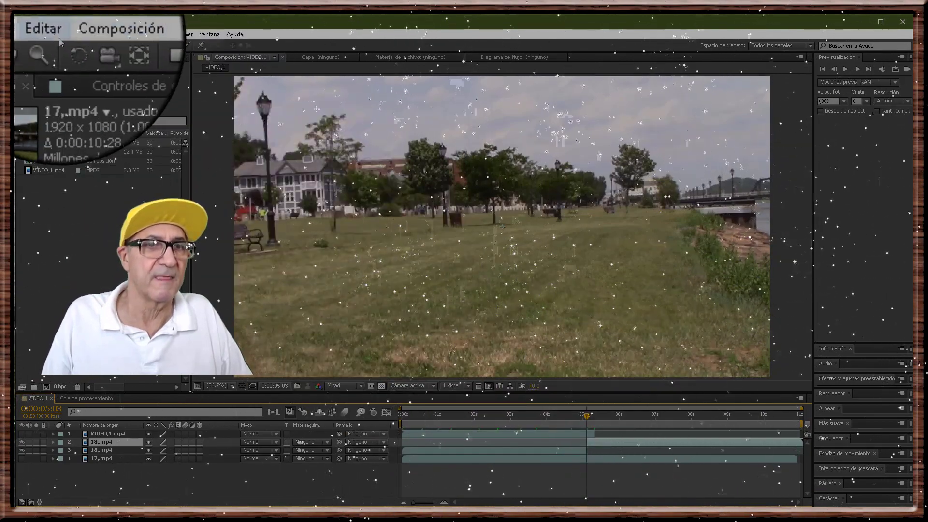
pyautogui.click(51, 34)
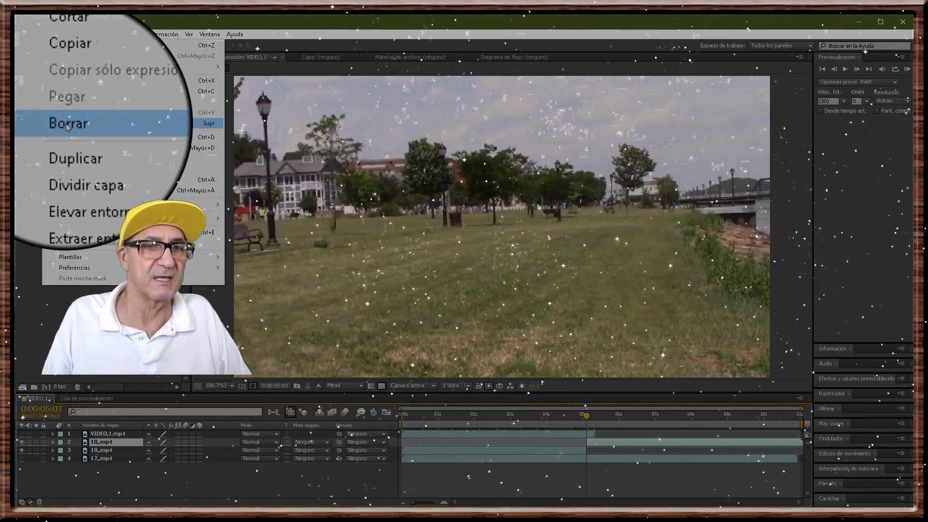
pyautogui.click(67, 124)
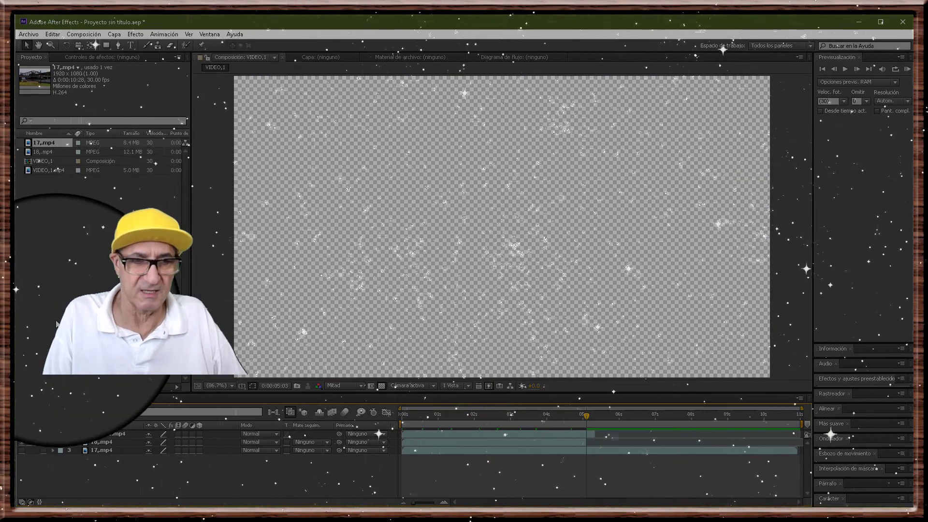
# Select the 17.mp4 layer and set layer visibility so the bridge clip shows
pyautogui.click(21, 433)
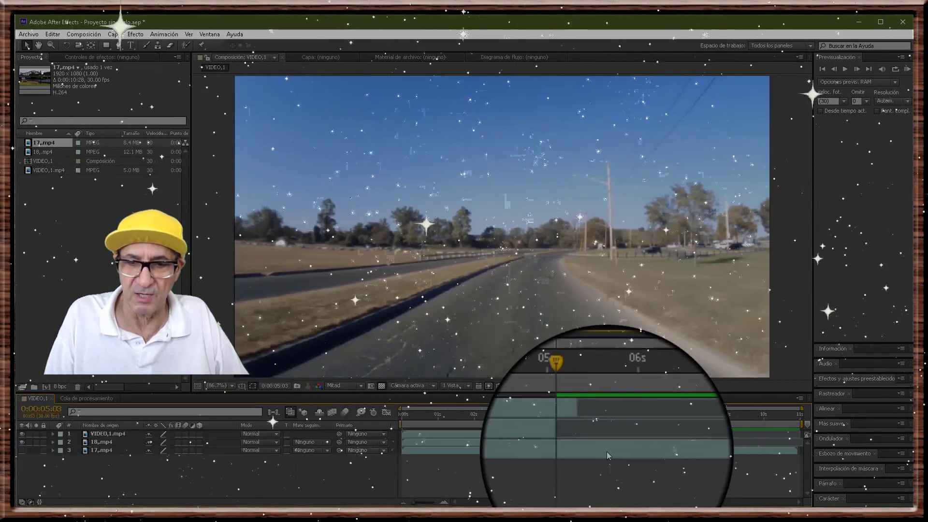
pyautogui.click(605, 450)
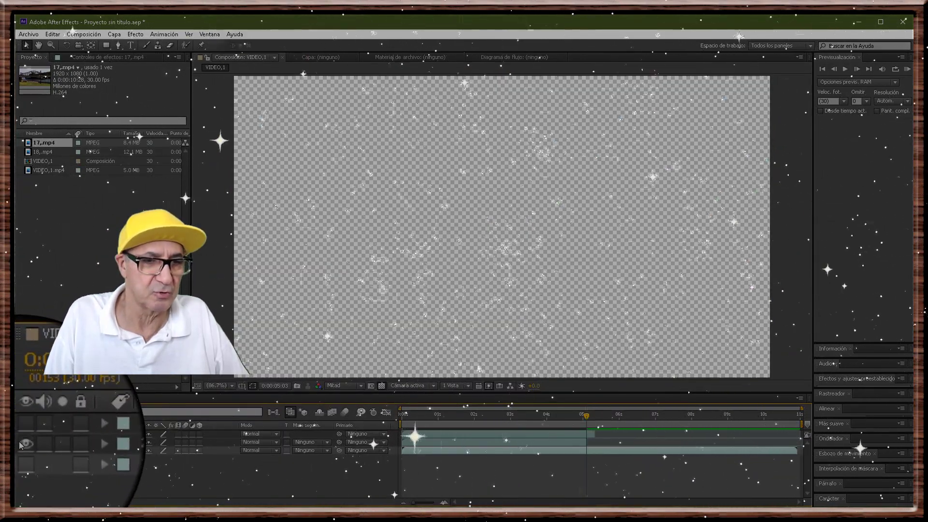
pyautogui.click(22, 433)
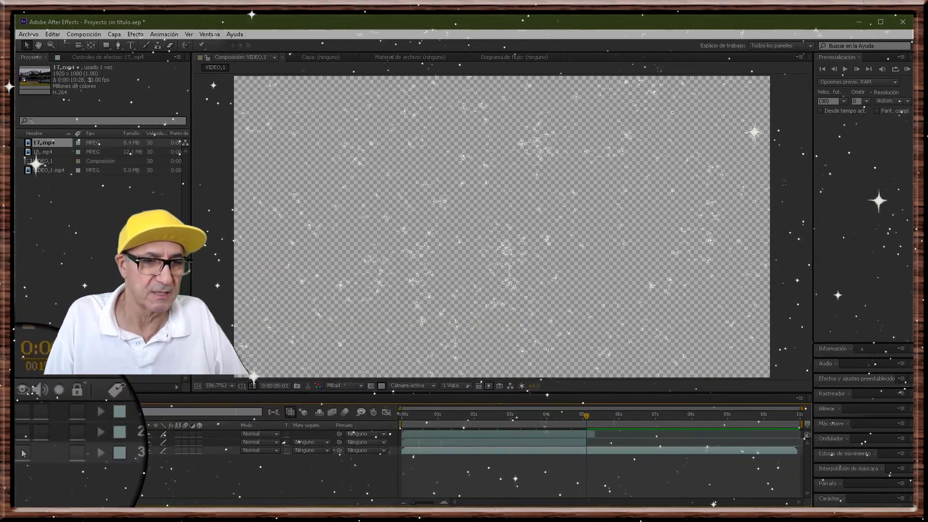
pyautogui.click(21, 449)
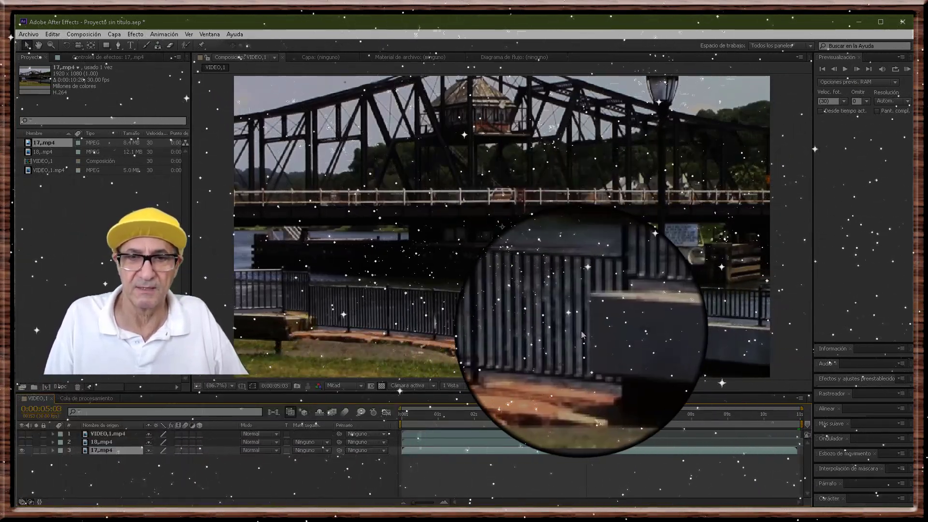
# Step the current time along the ruler from the start, settling on 0:00:04:14 for the 17,.mp4 cut
pyautogui.moveTo(586, 418); pyautogui.dragTo(386, 416)
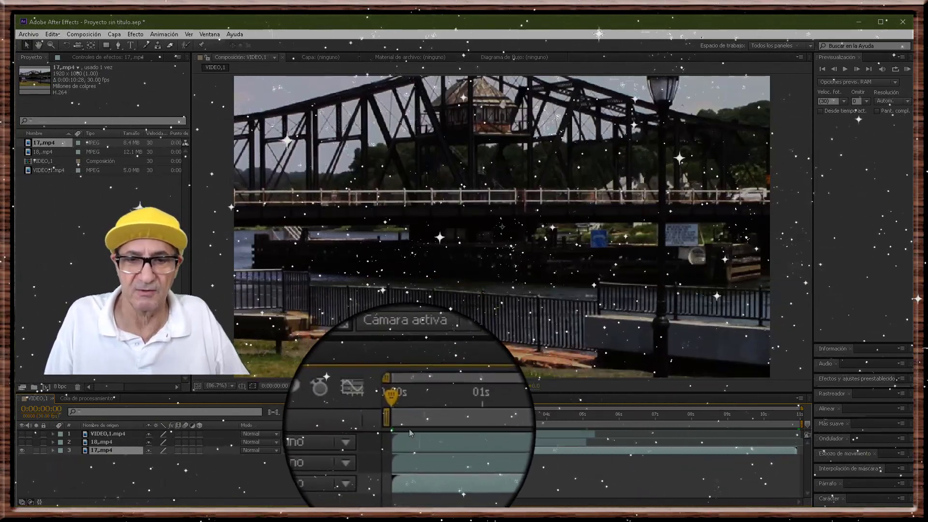
pyautogui.click(425, 425)
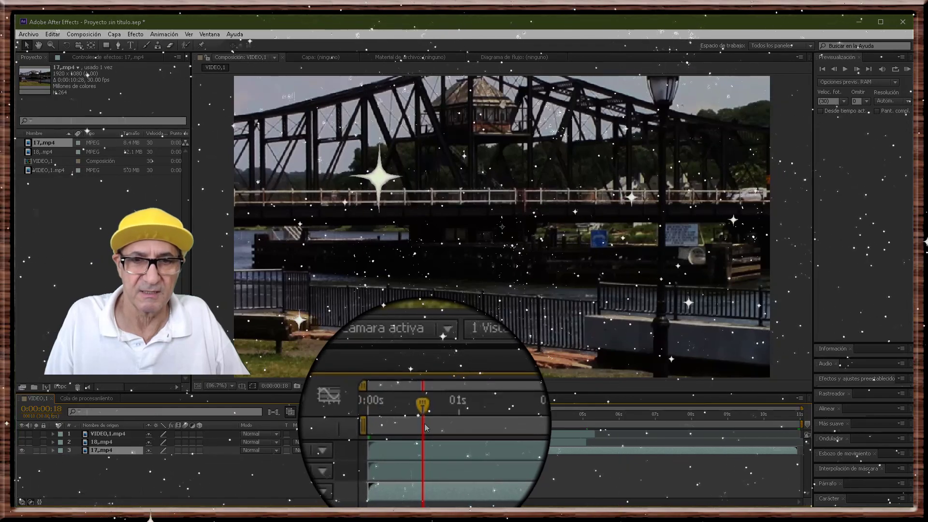
pyautogui.click(444, 425)
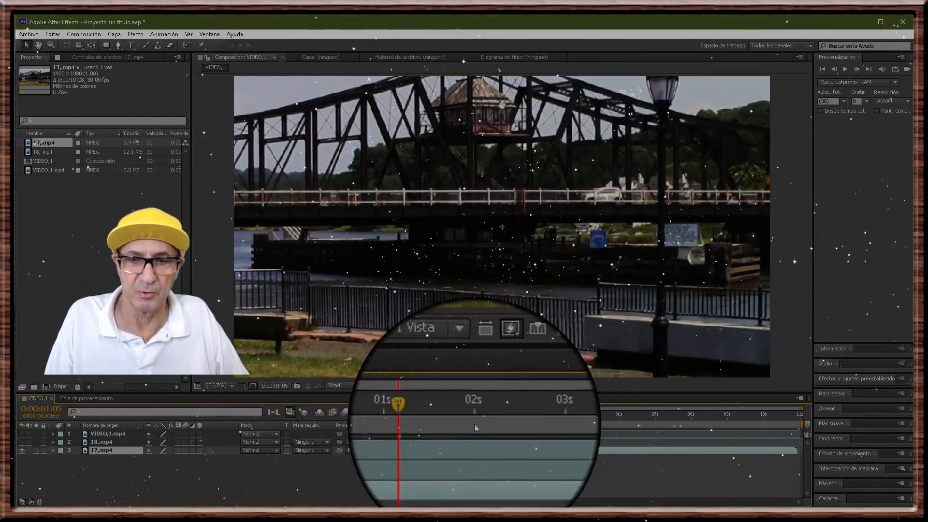
pyautogui.click(465, 424)
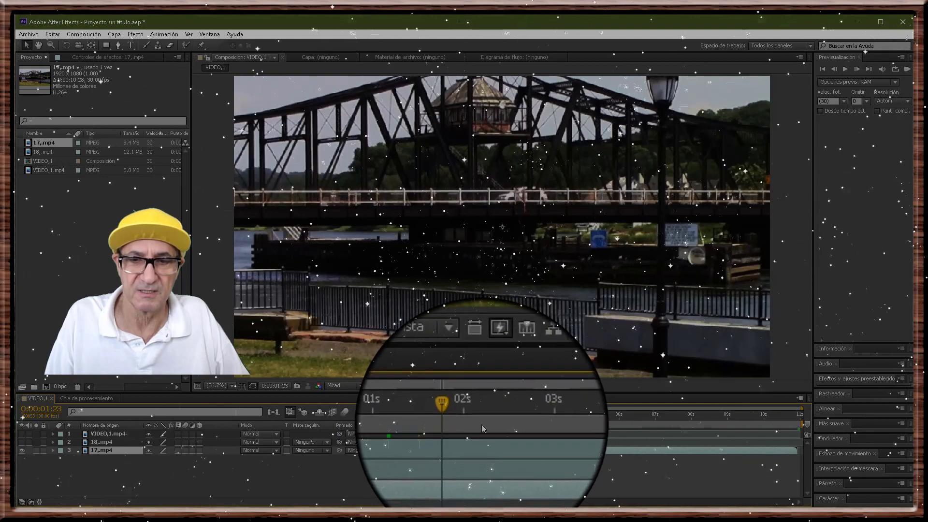
pyautogui.click(482, 425)
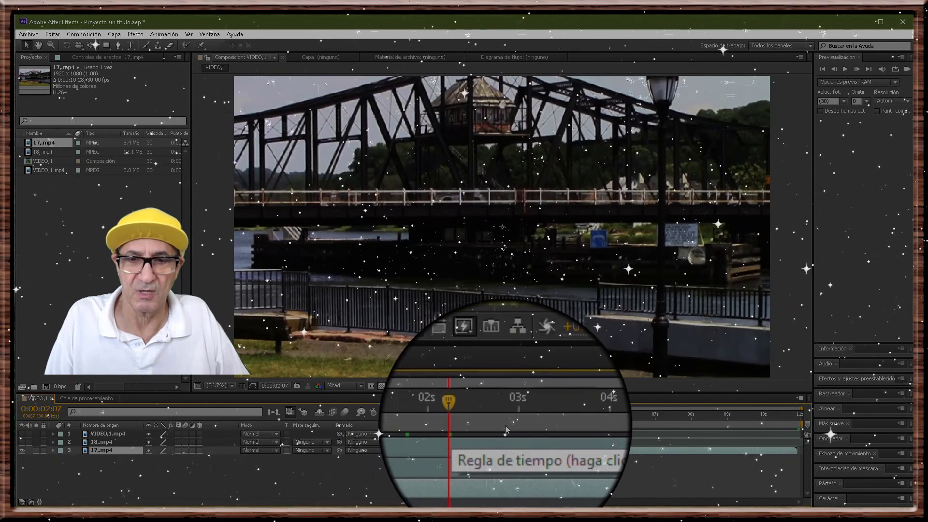
pyautogui.click(505, 425)
pyautogui.click(530, 425)
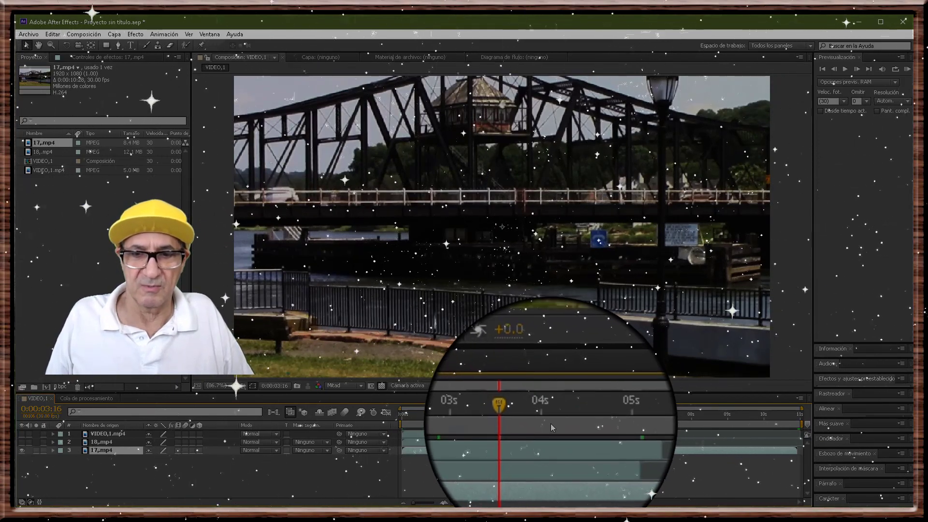
pyautogui.click(549, 424)
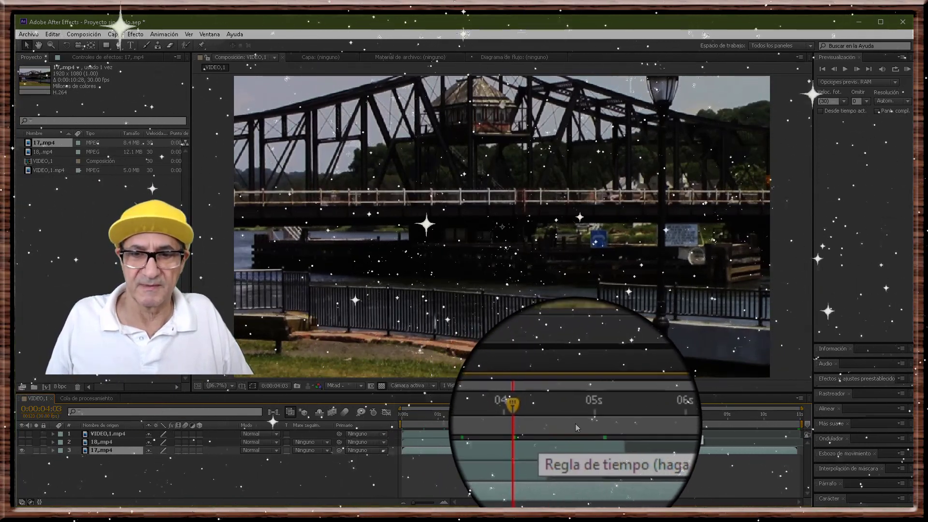
pyautogui.click(574, 425)
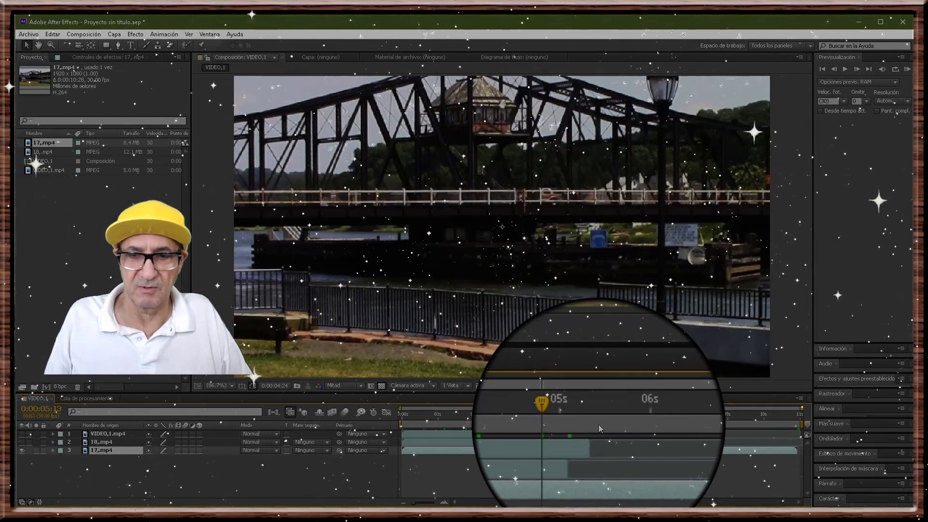
pyautogui.click(598, 425)
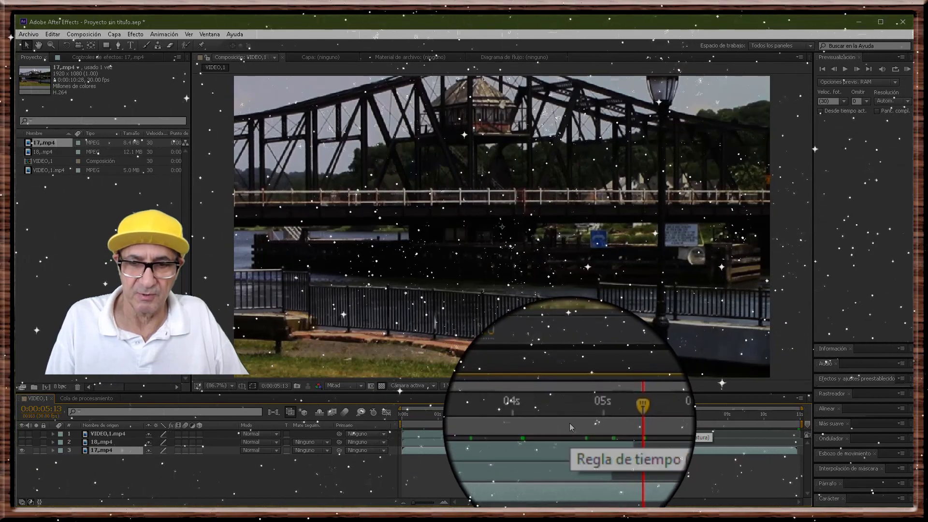
pyautogui.click(569, 423)
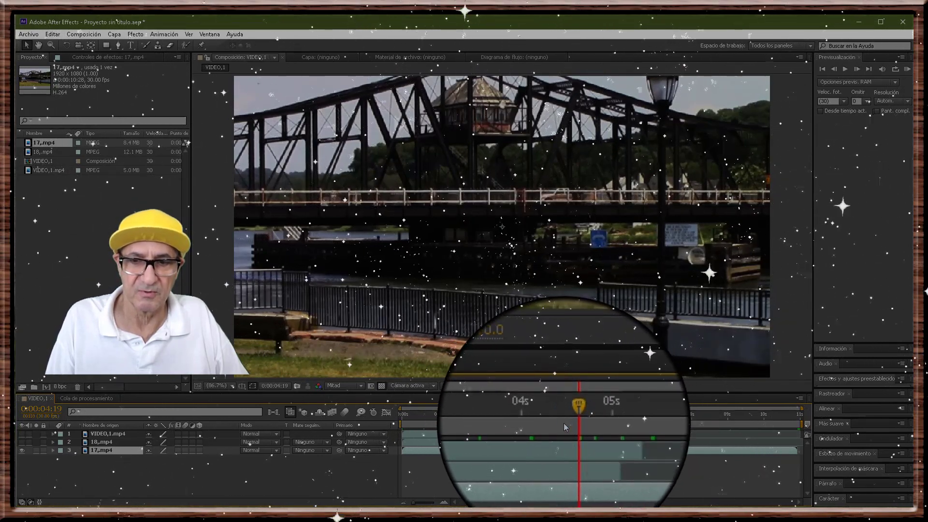
pyautogui.click(568, 424)
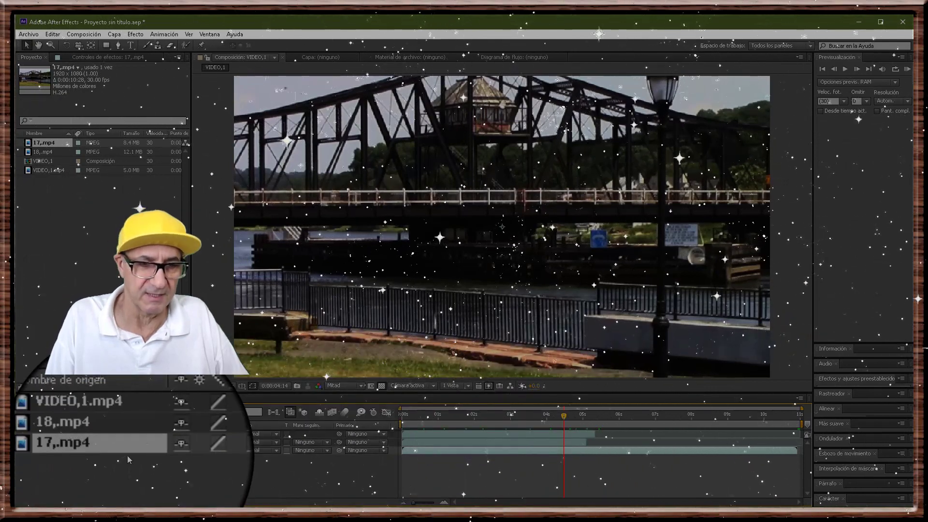
# Split 17,.mp4 at 0:00:04:14 with Editar > Dividir capa, then delete the new piece with Borrar
pyautogui.click(56, 35)
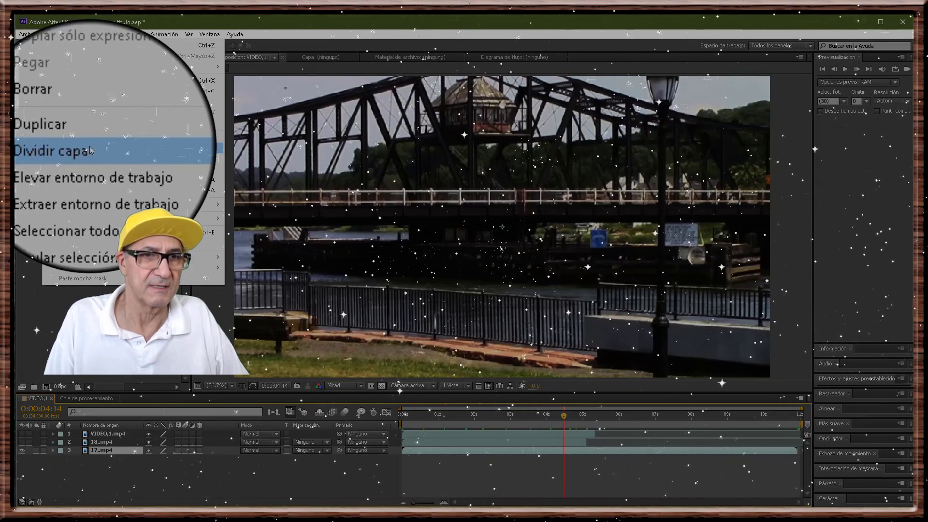
pyautogui.click(88, 146)
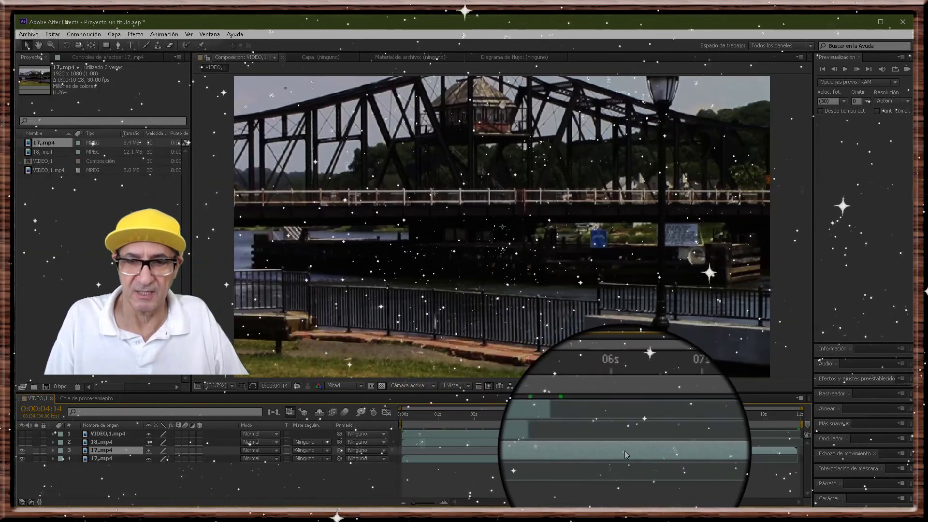
pyautogui.click(57, 35)
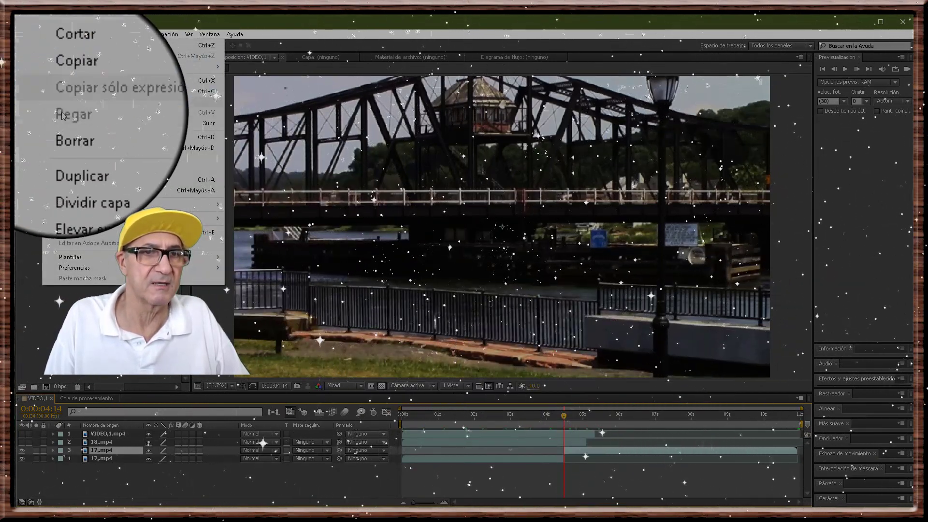
pyautogui.click(63, 124)
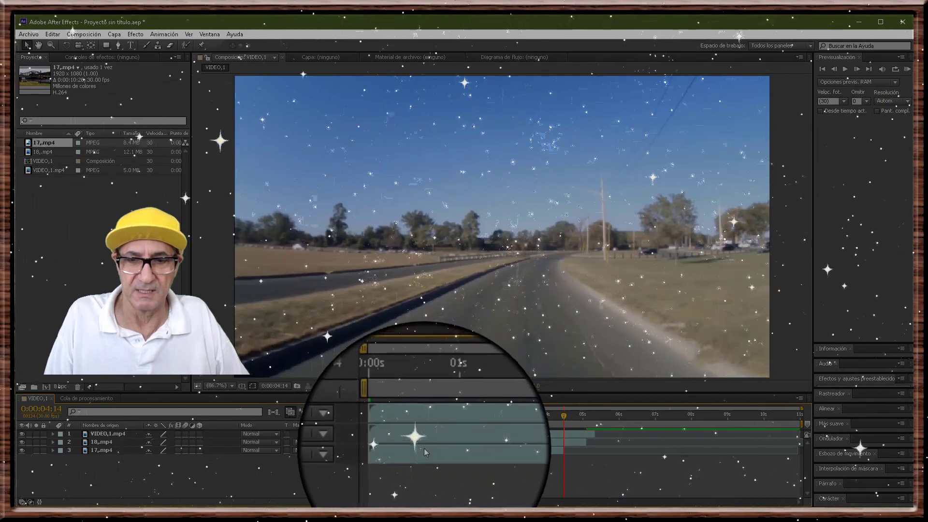
# Return to frame 0, then drag 18,.mp4 later and move 17,.mp4 to start near 6.5 seconds
pyautogui.click(562, 414)
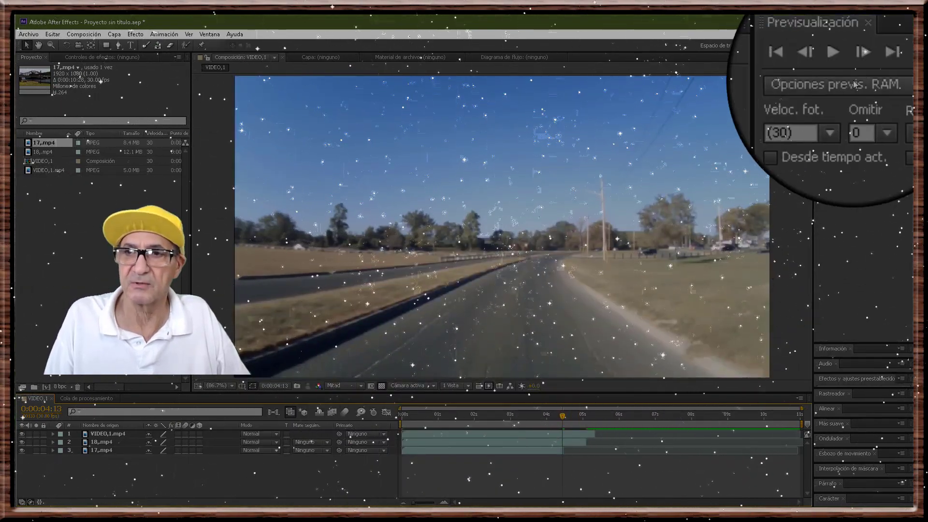
pyautogui.click(822, 69)
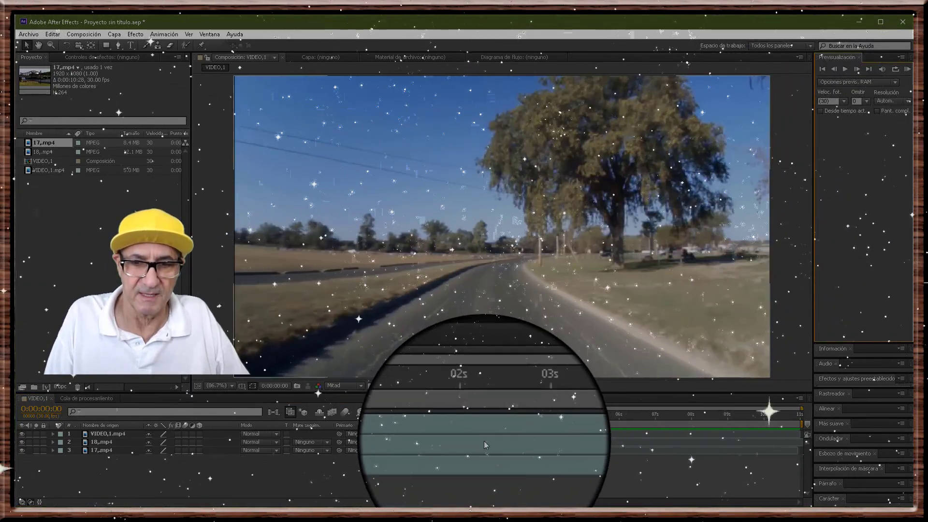
pyautogui.click(483, 441)
pyautogui.moveTo(483, 442); pyautogui.dragTo(635, 439)
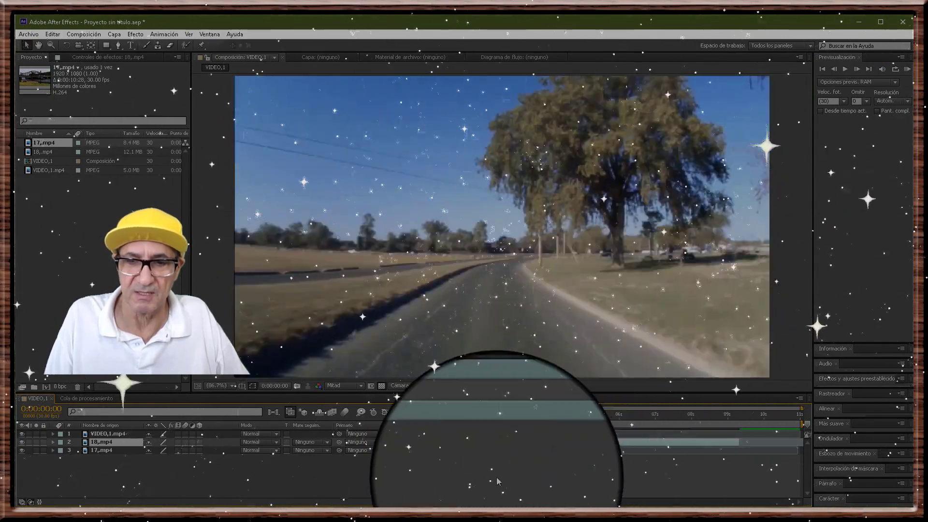
pyautogui.click(440, 448)
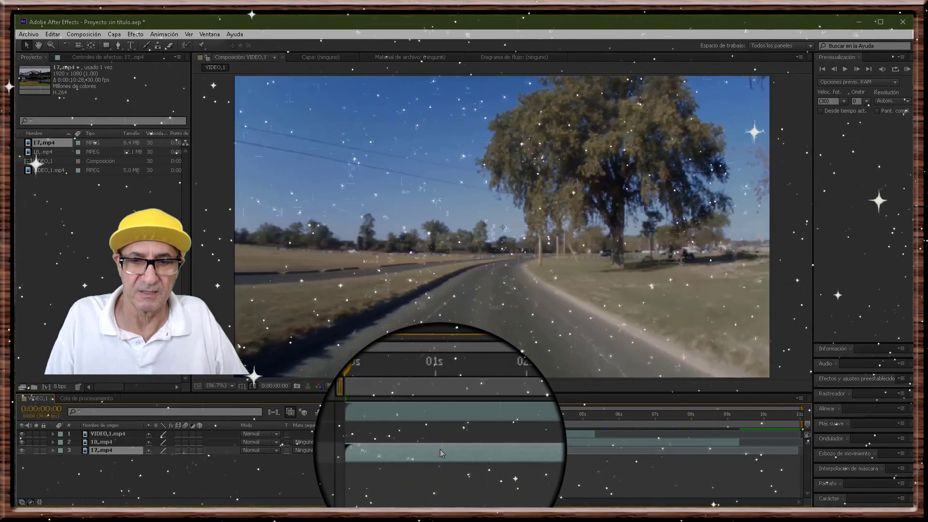
pyautogui.moveTo(448, 450); pyautogui.dragTo(679, 451)
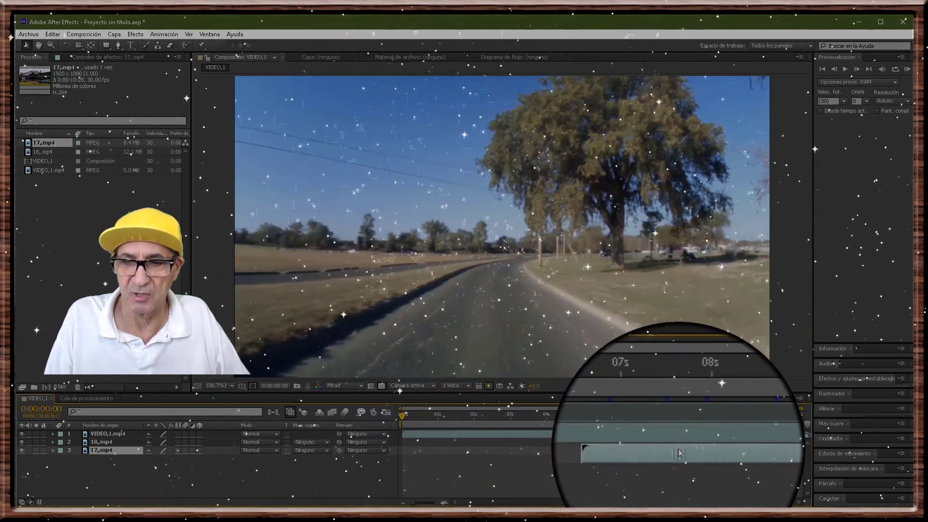
# Alternate selecting the 18,.mp4 and VIDEO,1.mp4 layers to compare their overlap timing
pyautogui.click(607, 441)
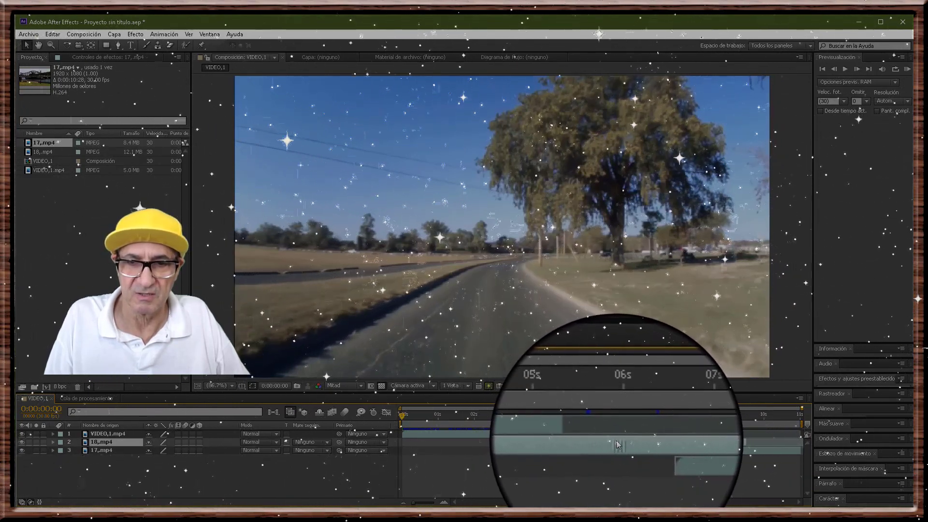
pyautogui.click(572, 441)
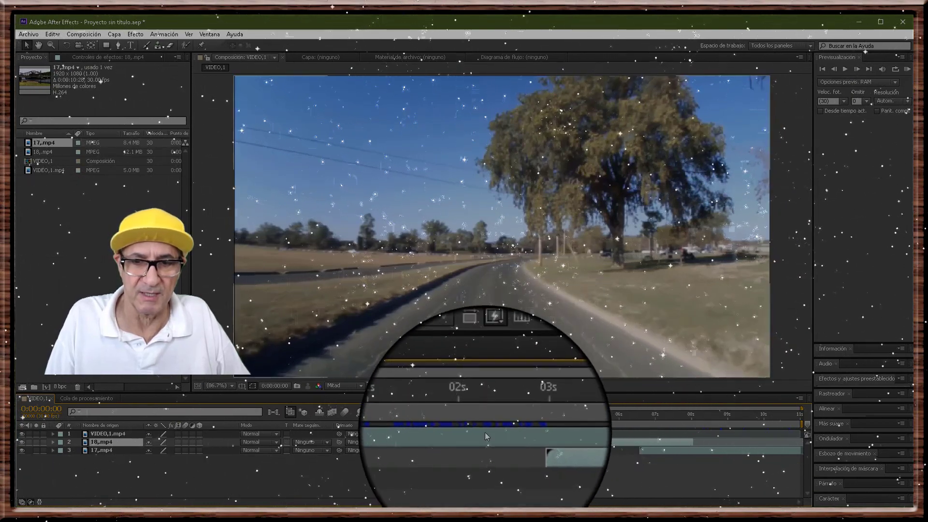
pyautogui.click(485, 432)
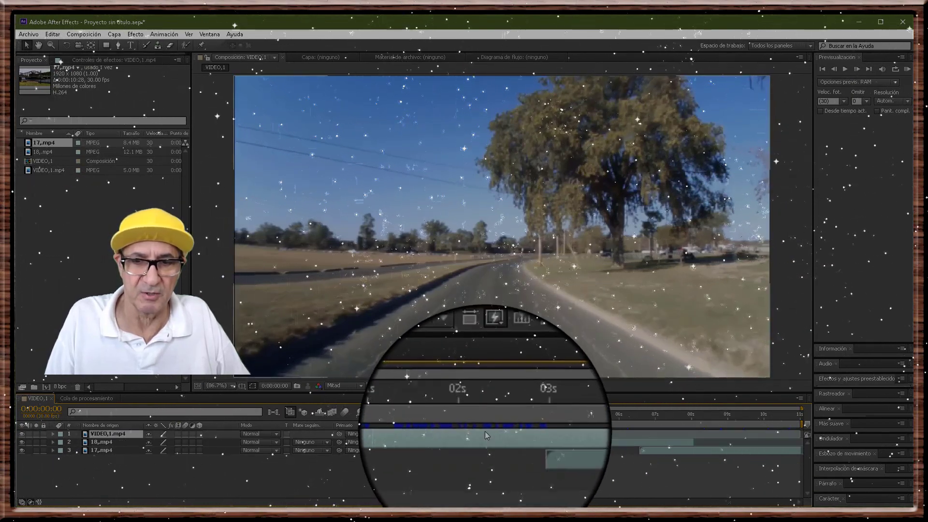
pyautogui.click(556, 444)
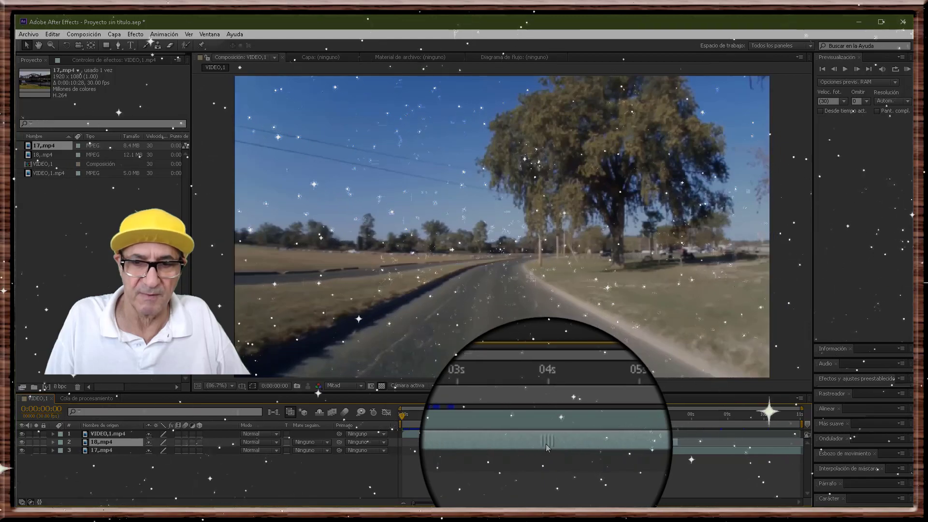
pyautogui.click(525, 430)
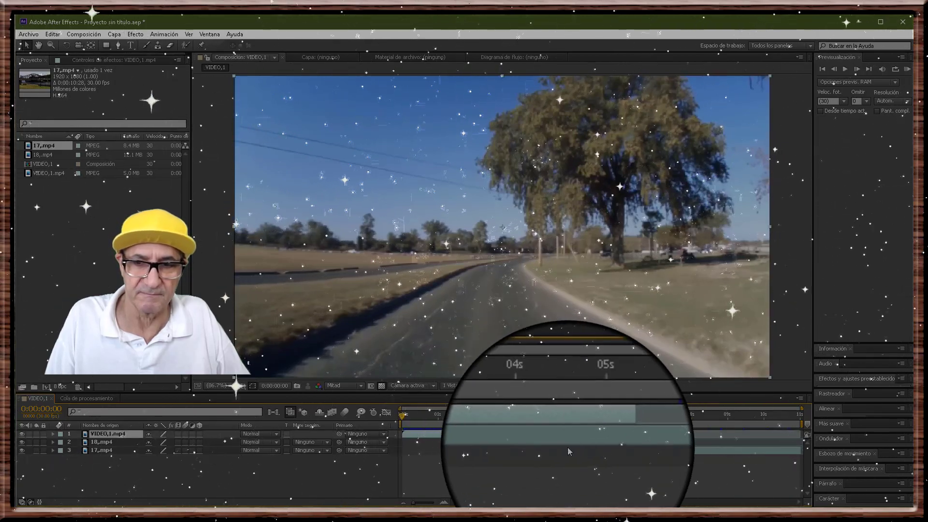
pyautogui.click(569, 443)
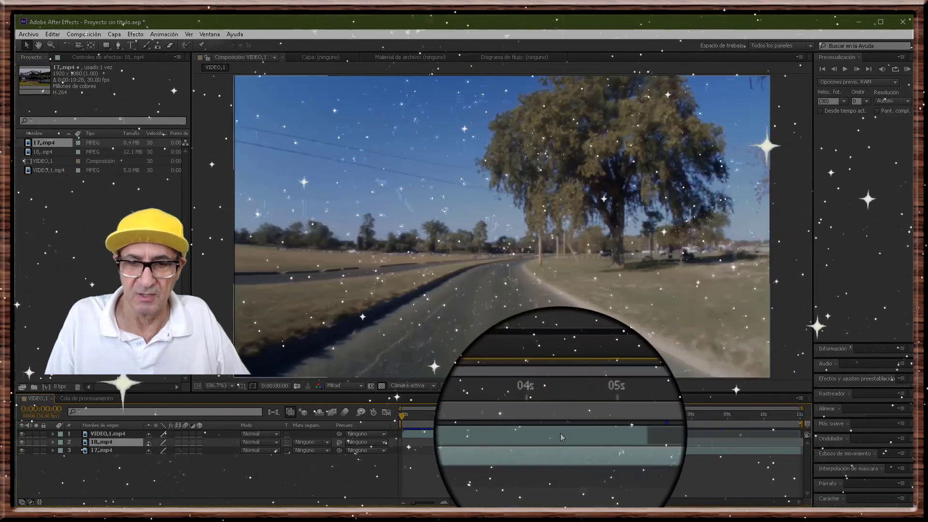
pyautogui.click(560, 433)
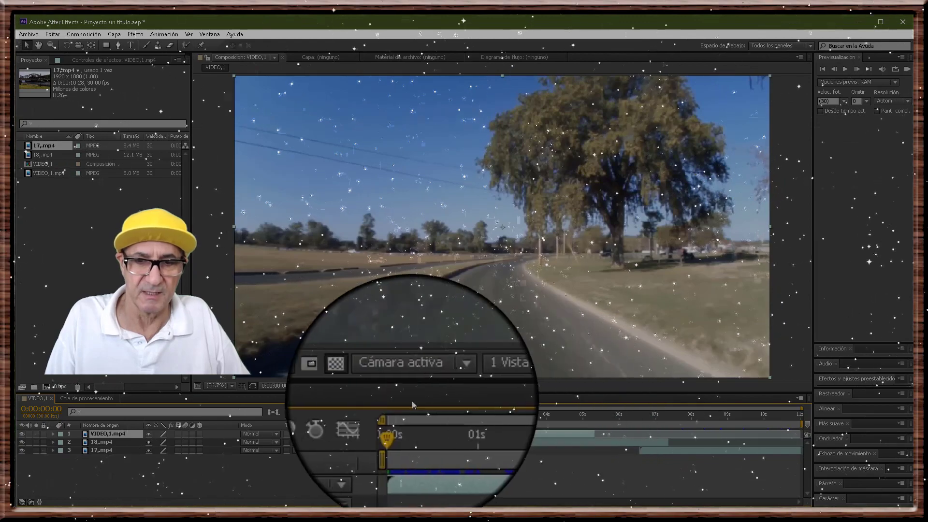
# Split VIDEO,1.mp4 at 0:00:03:14 and delete the split-off later part
pyautogui.moveTo(402, 418); pyautogui.dragTo(534, 418)
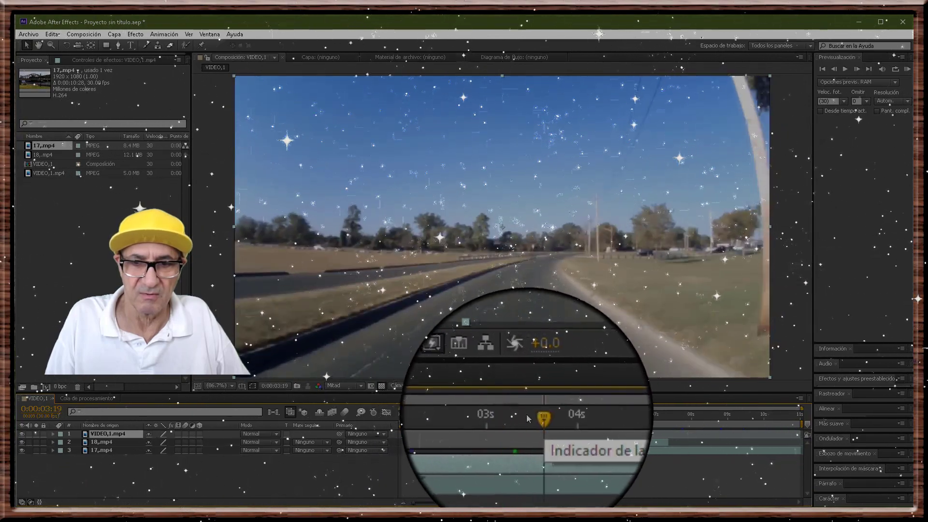
pyautogui.click(514, 417)
pyautogui.click(526, 414)
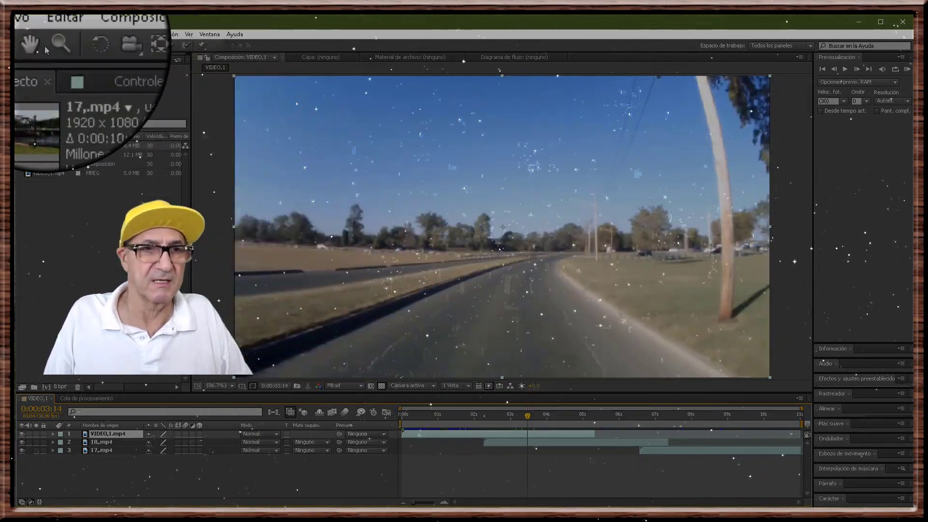
pyautogui.click(52, 34)
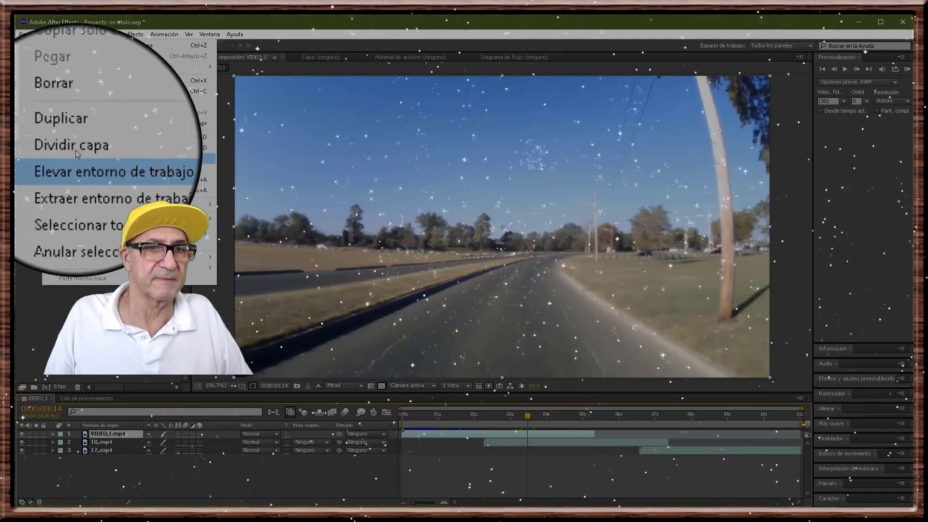
pyautogui.click(75, 148)
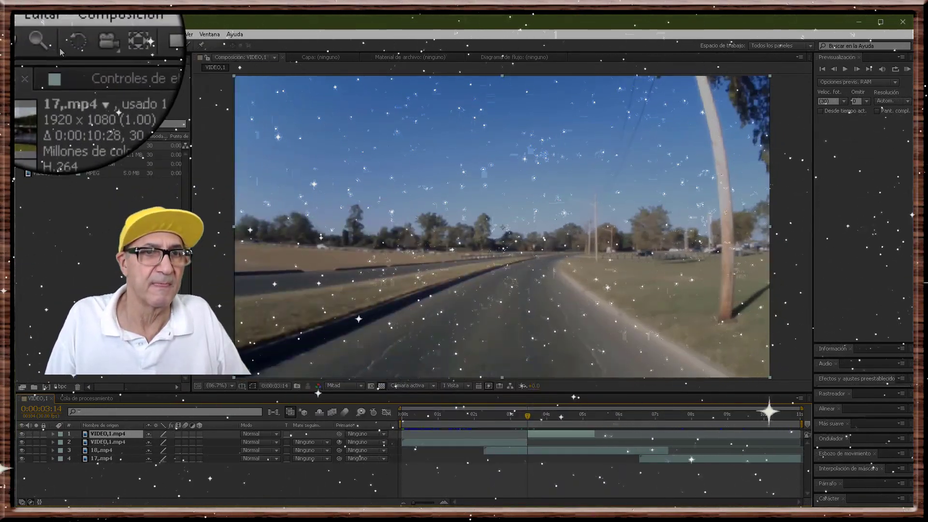
pyautogui.click(52, 34)
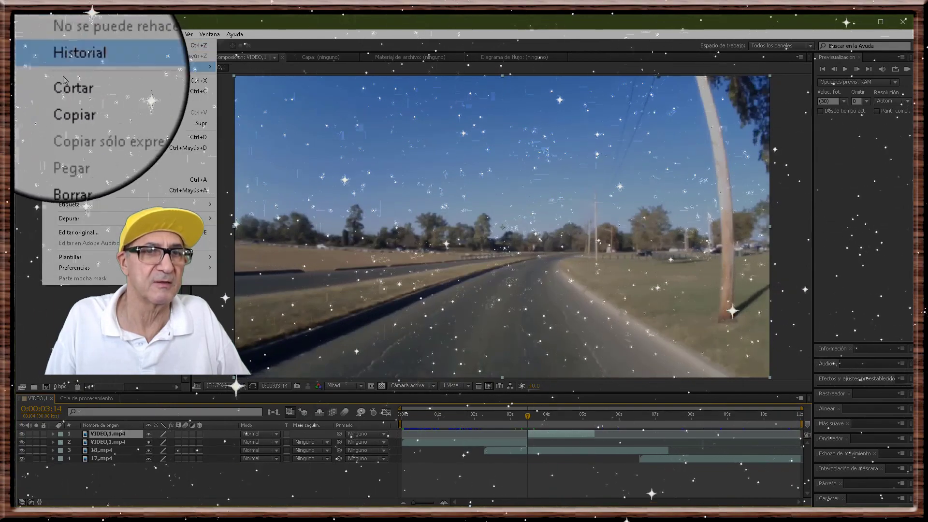
pyautogui.click(75, 124)
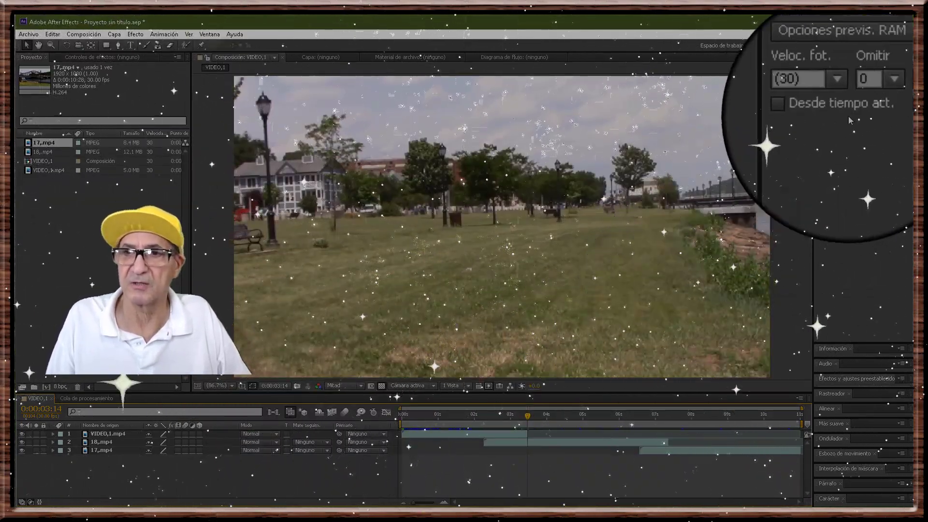
# RAM-preview the composition from its first frame, then stop playback
pyautogui.click(823, 72)
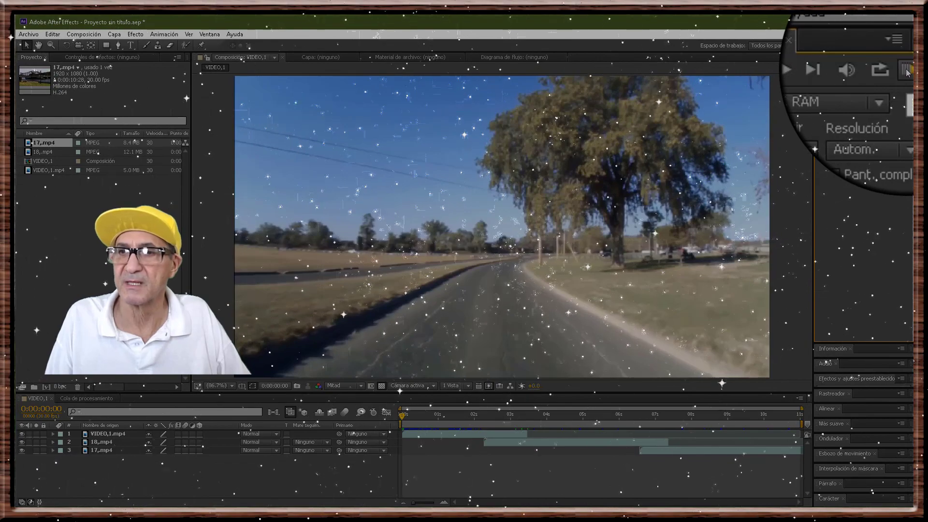
pyautogui.click(907, 69)
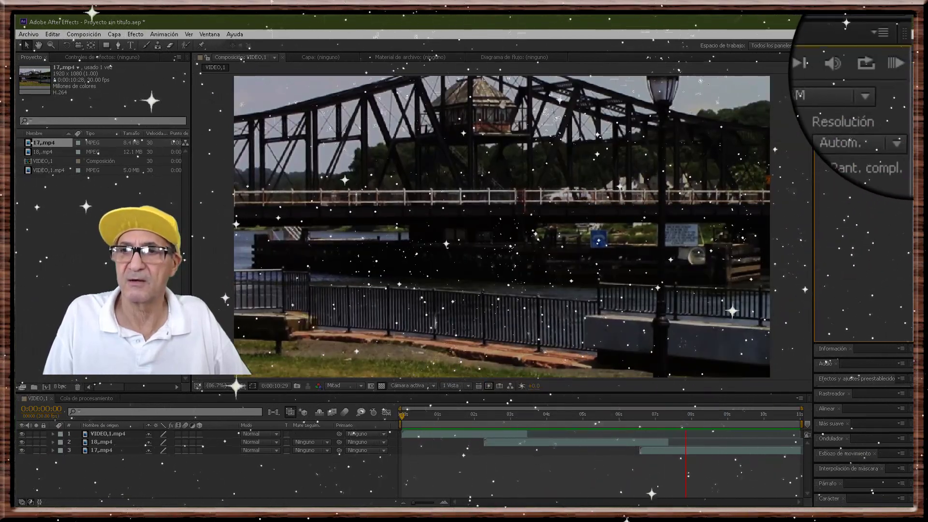
pyautogui.click(906, 72)
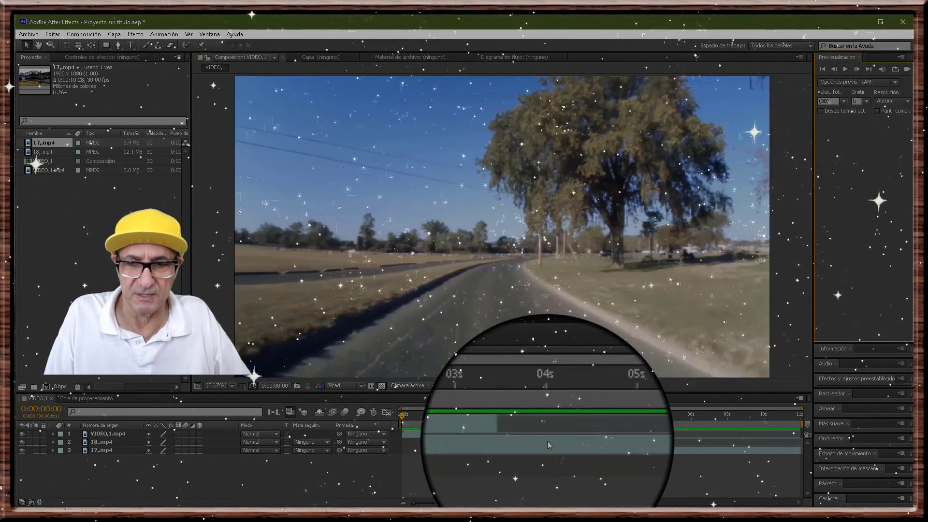
# Select VIDEO,1.mp4, scrub to about 0:00:02:11 and twirl open its properties
pyautogui.click(551, 442)
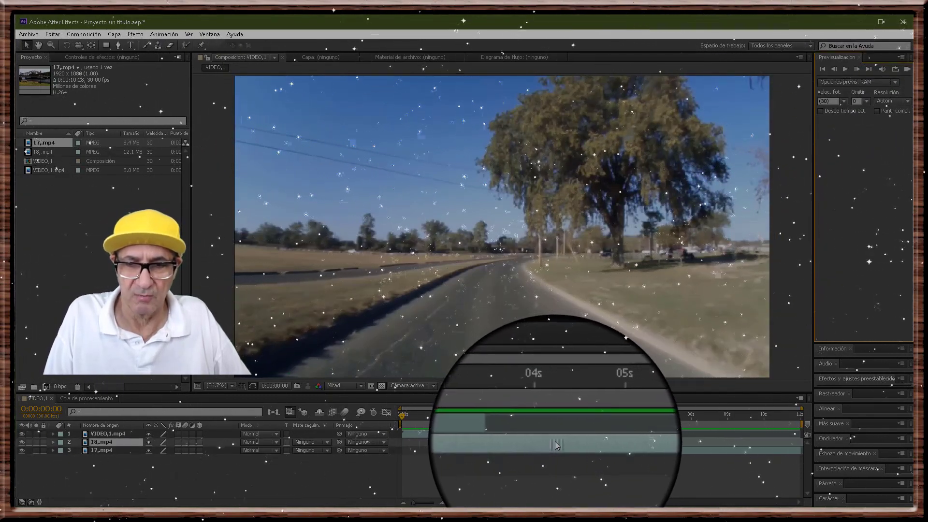
pyautogui.click(505, 433)
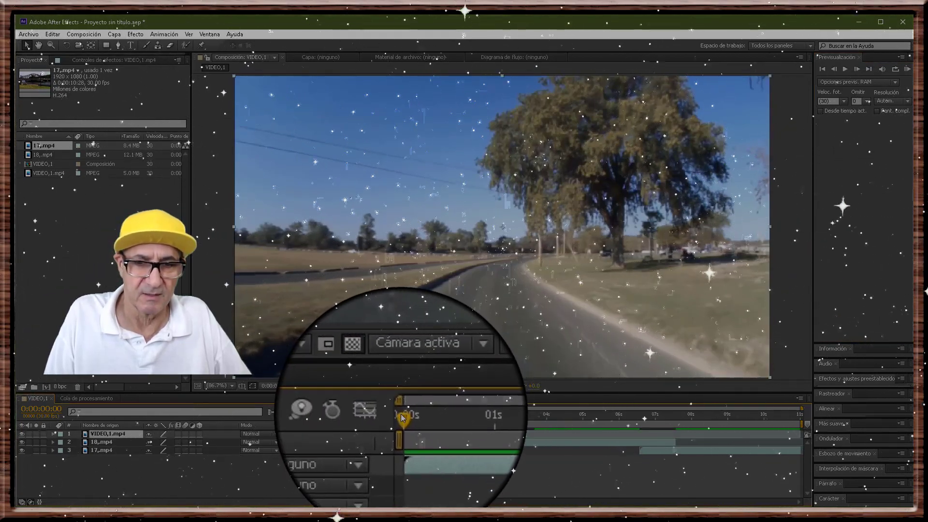
pyautogui.moveTo(401, 415); pyautogui.dragTo(503, 425)
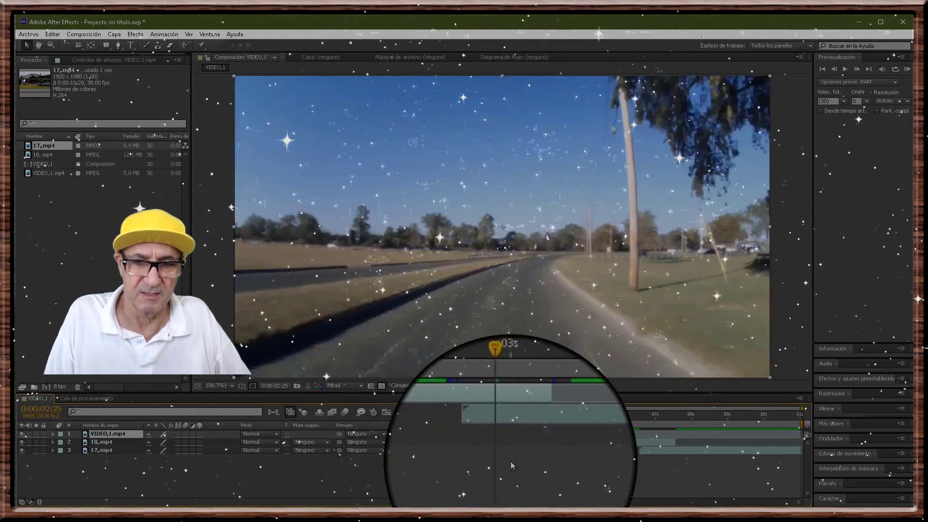
pyautogui.click(53, 434)
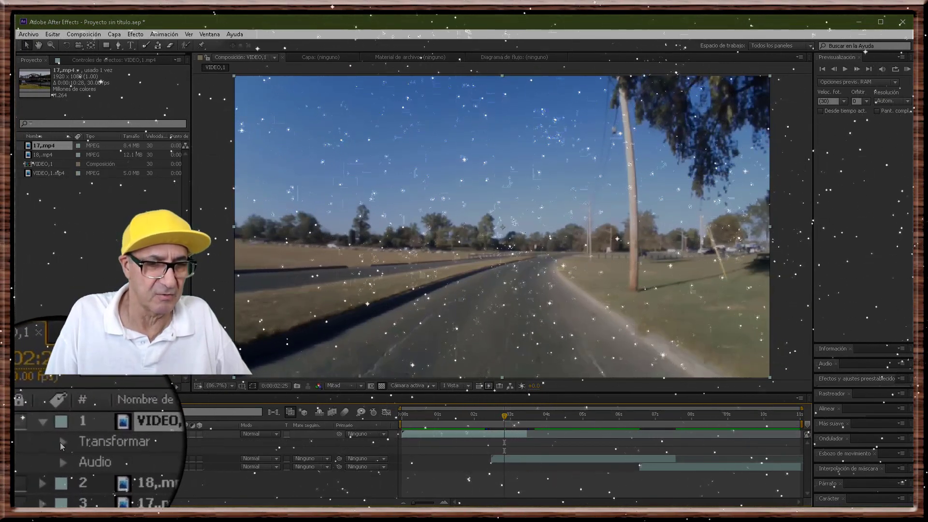
# Expand VIDEO,1.mp4's Transformar group and place the time near 0:00:02:16 for the Opacidad fade
pyautogui.click(62, 443)
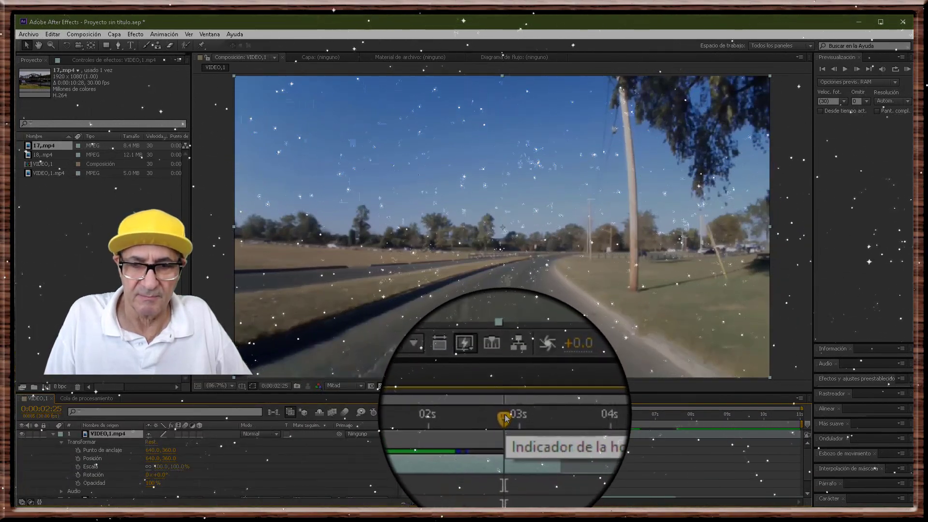
pyautogui.click(53, 434)
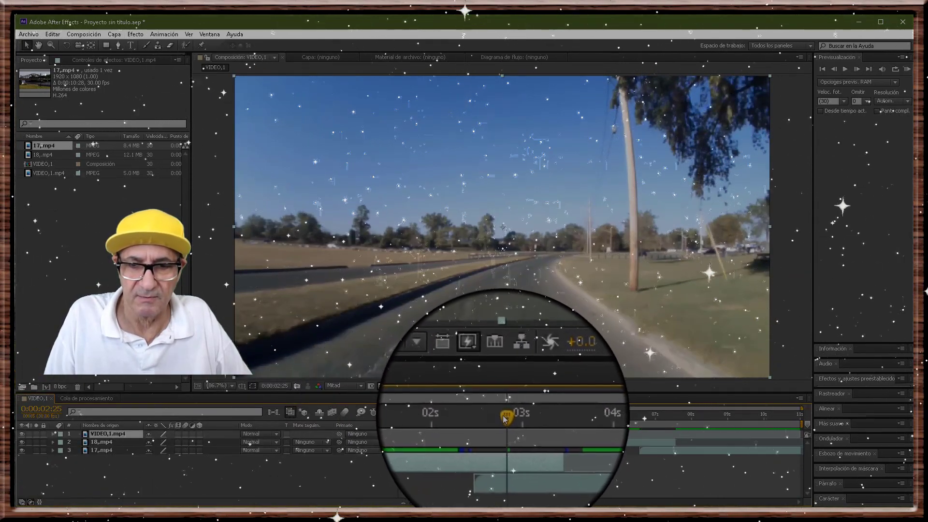
pyautogui.moveTo(508, 416); pyautogui.dragTo(495, 431)
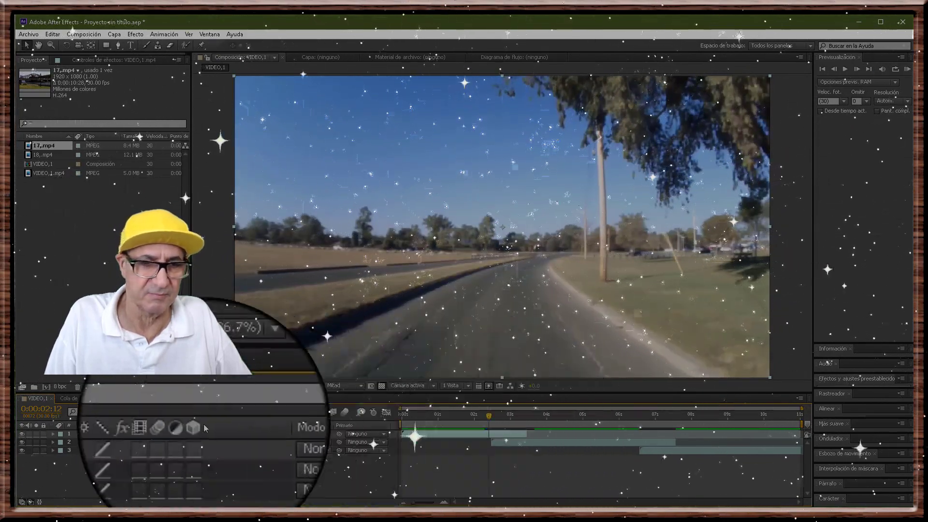
pyautogui.click(53, 434)
pyautogui.click(60, 441)
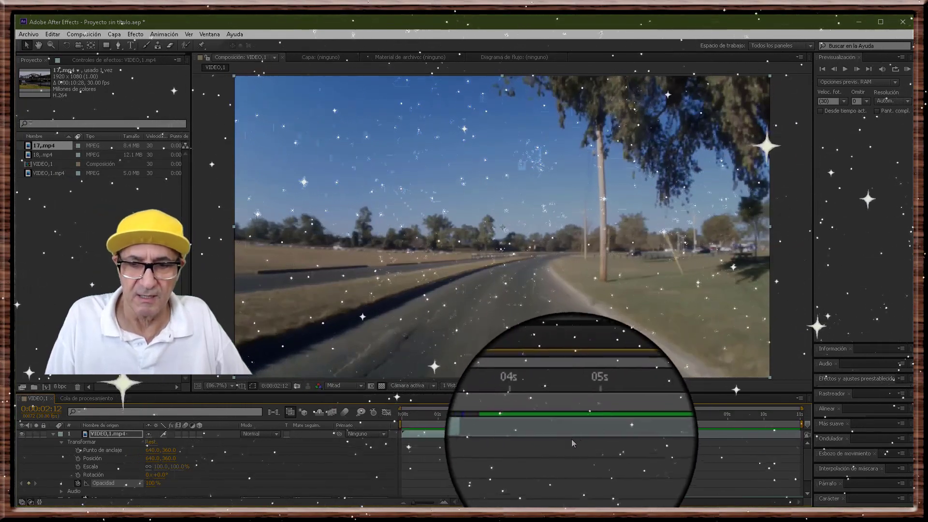
pyautogui.scroll(-2, 576, 439)
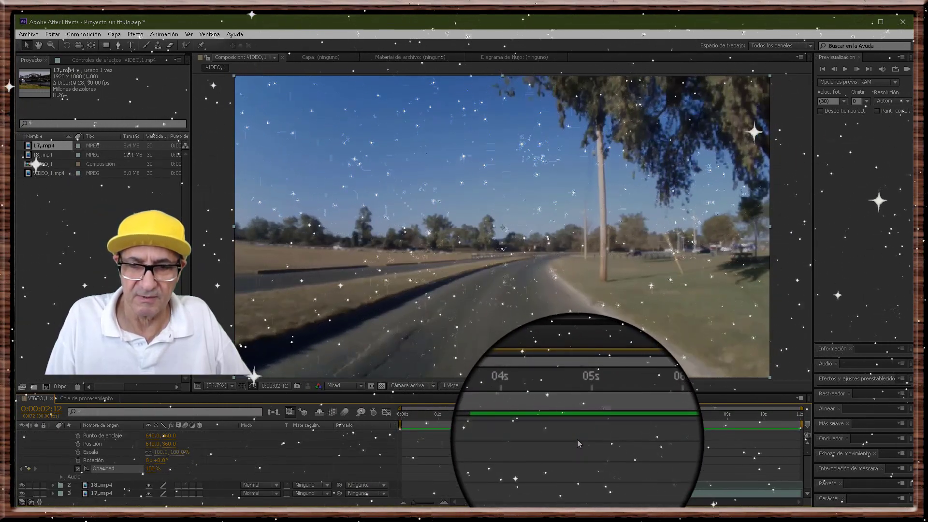
pyautogui.scroll(2, 577, 439)
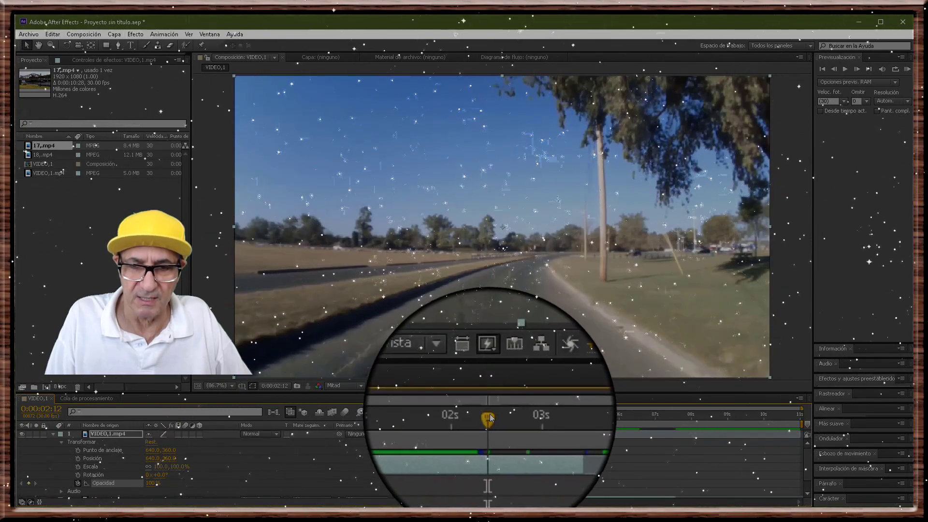
pyautogui.moveTo(489, 414); pyautogui.dragTo(529, 420)
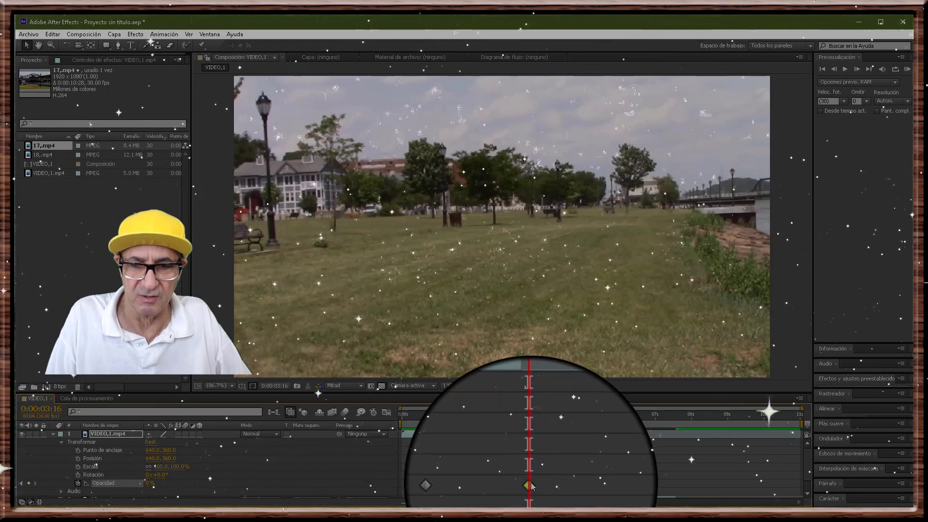
# Select 18,.mp4, move to about 0:00:06:07 and expand its Transformar properties
pyautogui.click(53, 434)
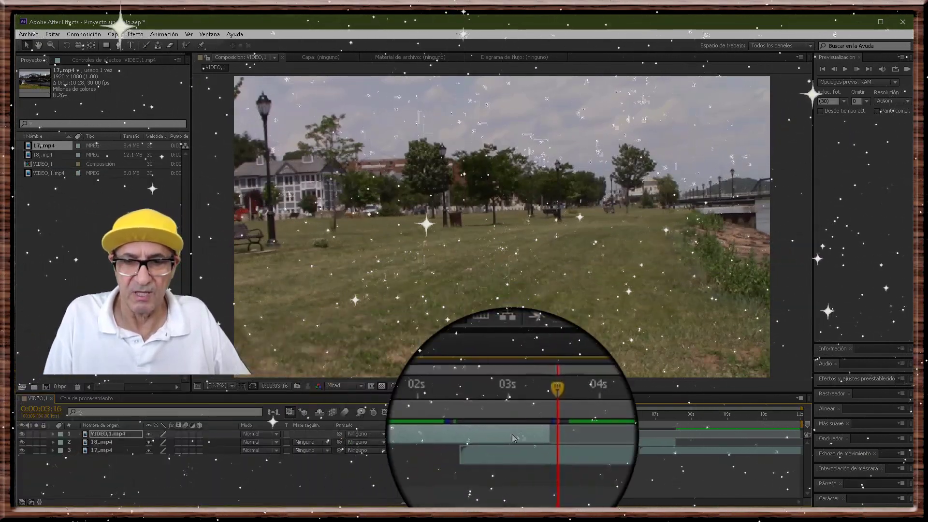
pyautogui.click(647, 441)
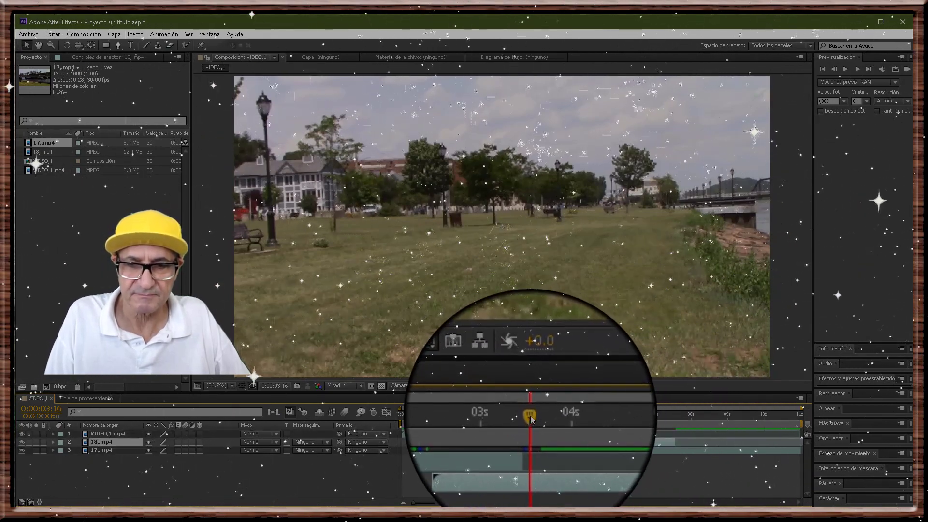
pyautogui.moveTo(529, 417); pyautogui.dragTo(639, 426)
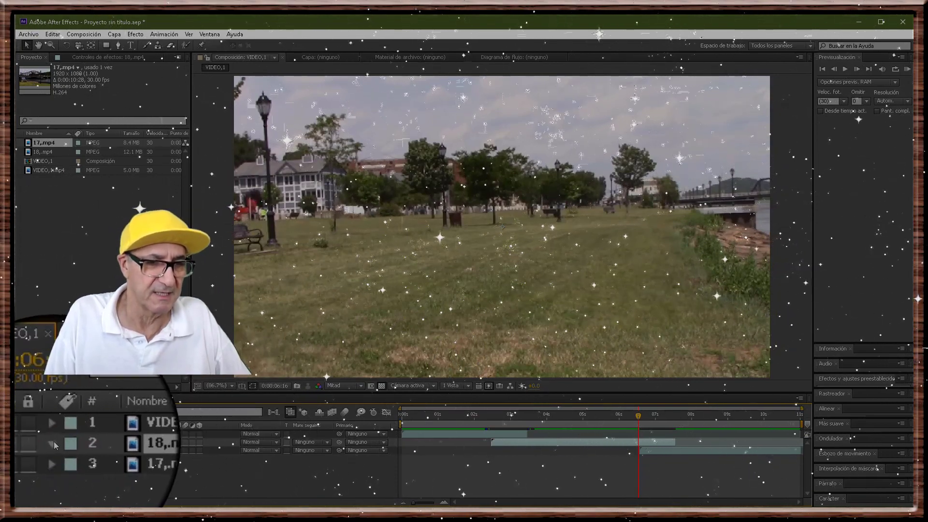
pyautogui.click(52, 442)
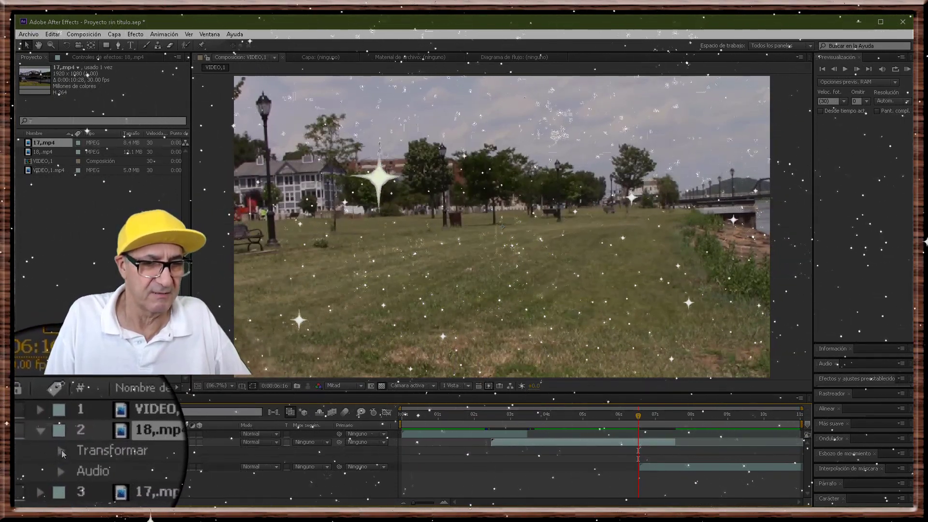
pyautogui.click(62, 450)
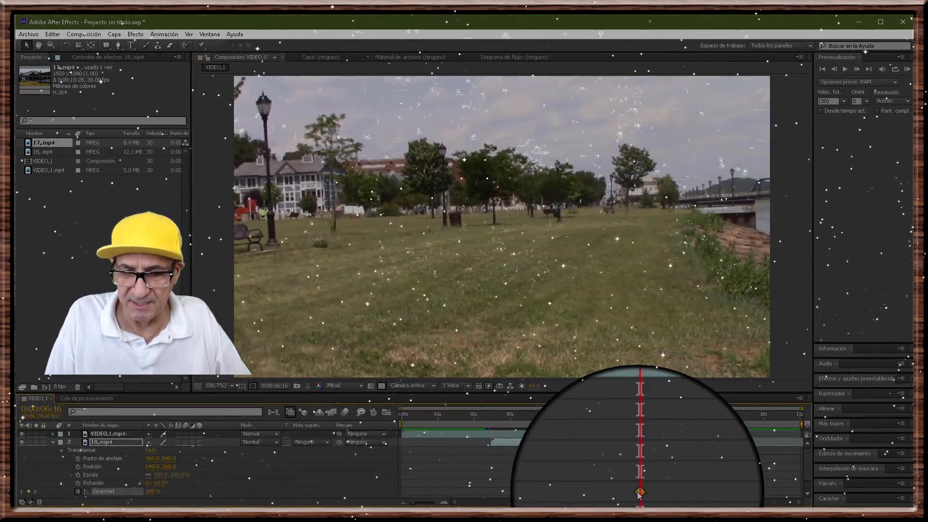
# Fade 18,.mp4's Opacidad to 0% at about 0:00:07:18, then collapse the layer
pyautogui.scroll(-1, 653, 488)
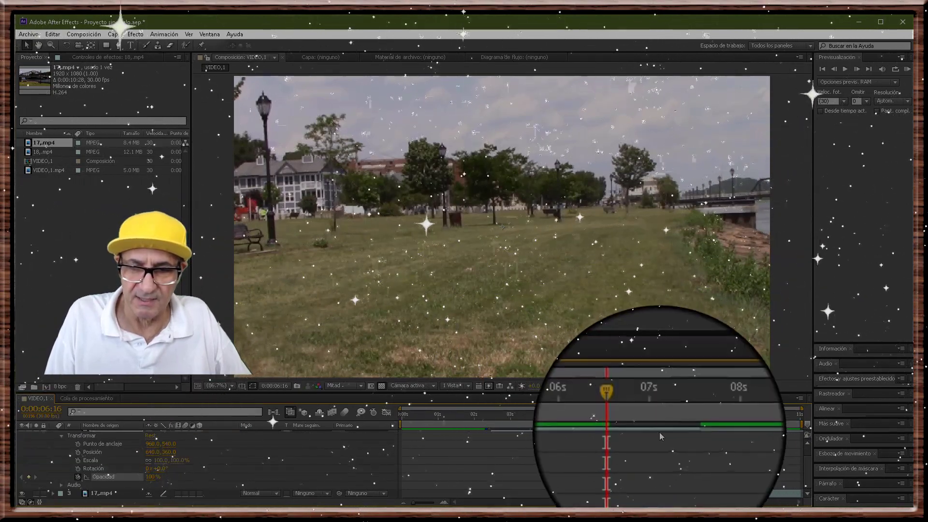
pyautogui.scroll(1, 673, 467)
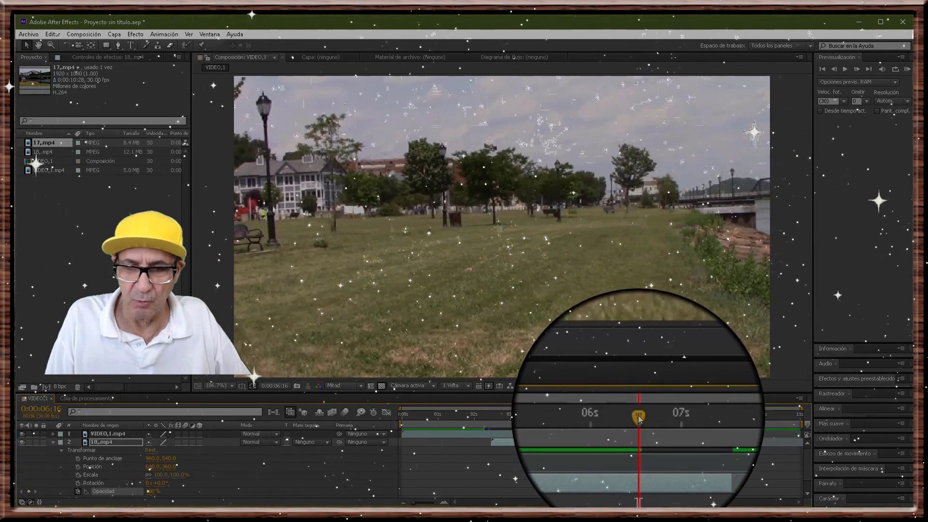
pyautogui.moveTo(638, 416); pyautogui.dragTo(662, 419)
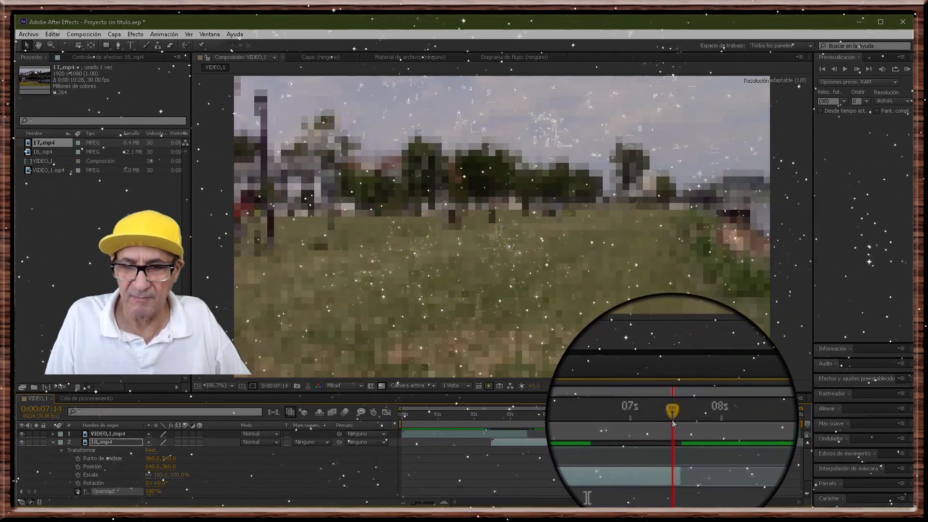
pyautogui.moveTo(672, 419); pyautogui.dragTo(677, 419)
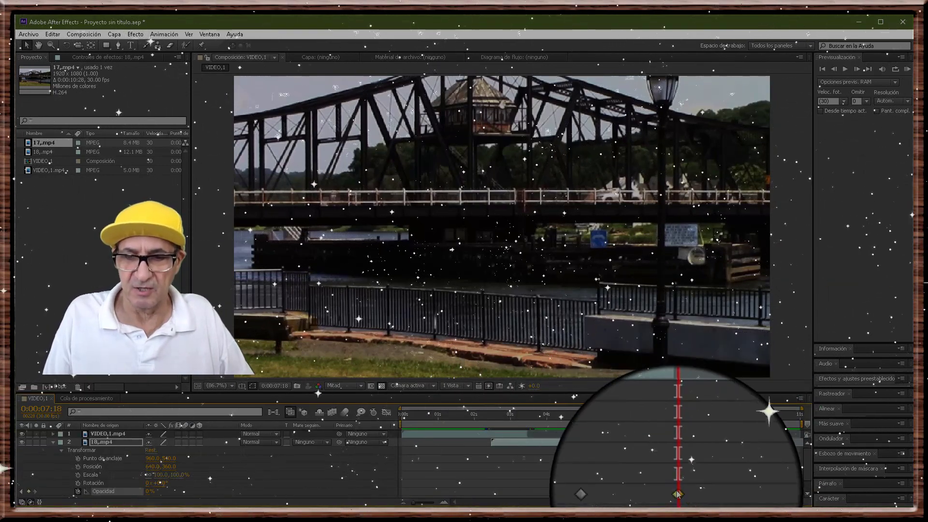
pyautogui.click(52, 444)
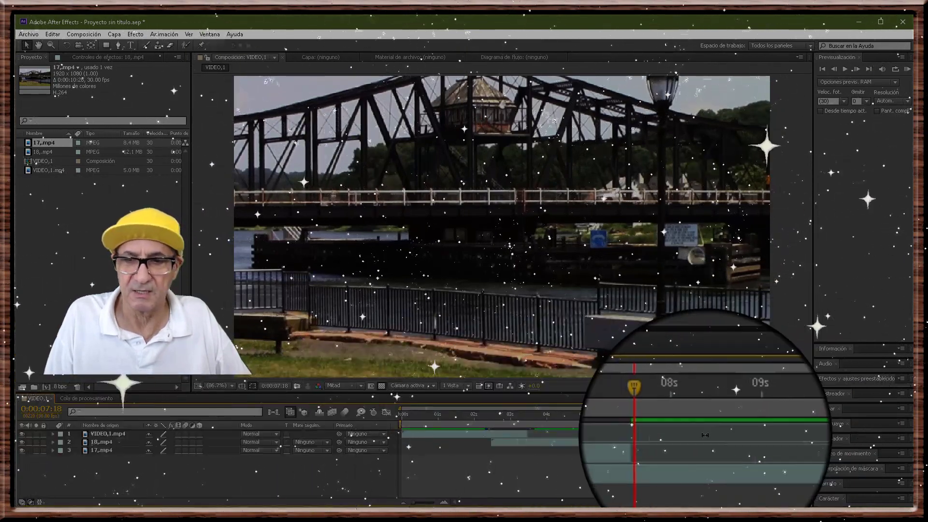
# Play the composition from 0:00:00:00 to review both crossfades
pyautogui.click(822, 71)
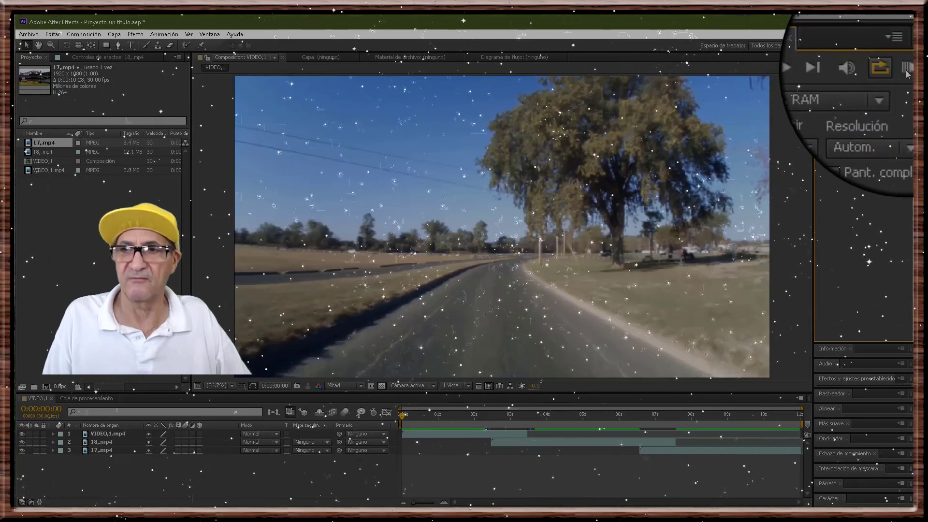
pyautogui.click(907, 72)
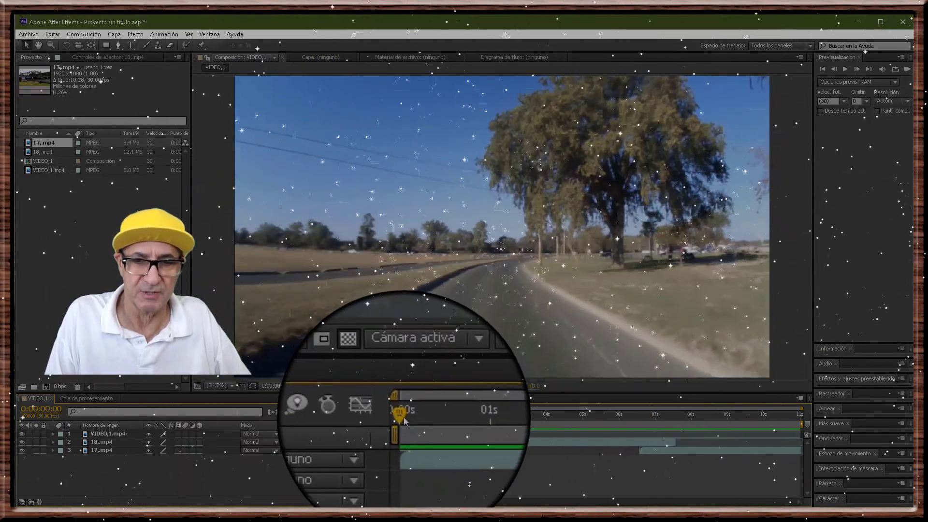
# Draw a horizontal paragraph text box over the road footage and choose its fill colour
pyautogui.click(131, 46)
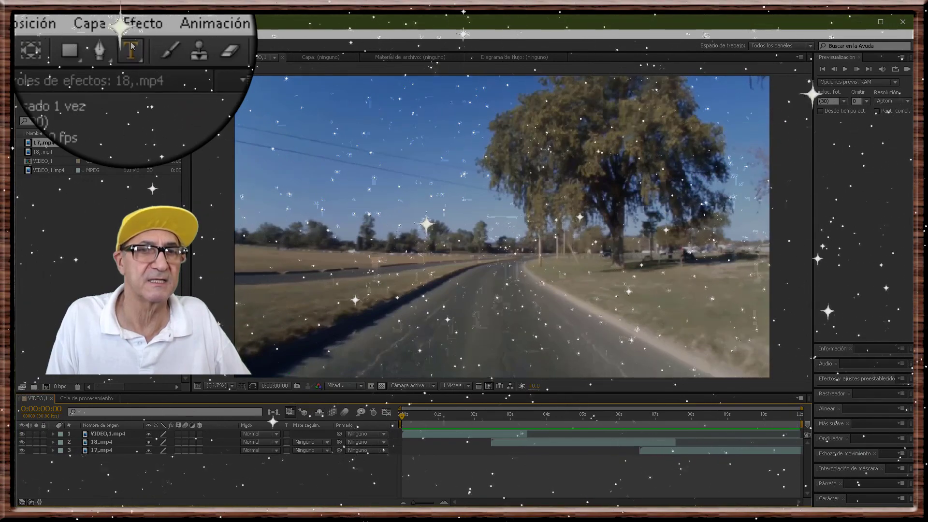
pyautogui.click(131, 47)
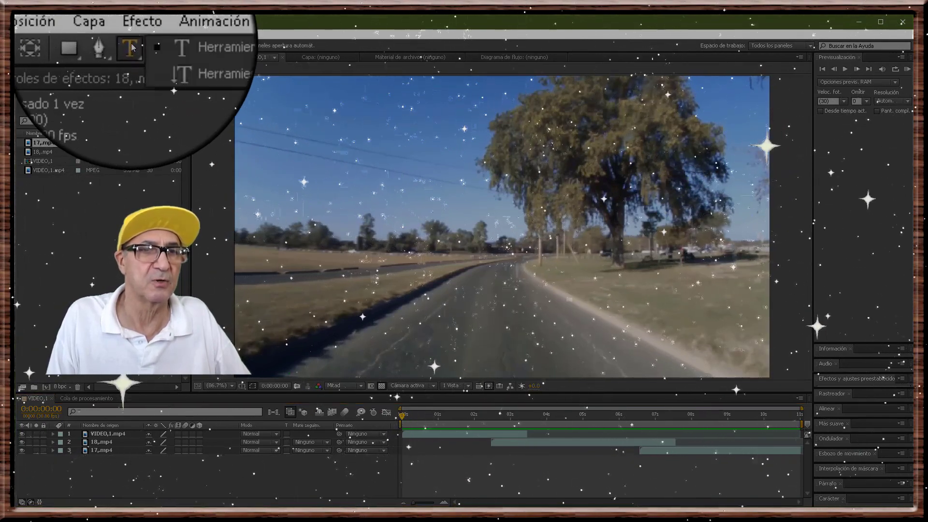
pyautogui.click(145, 47)
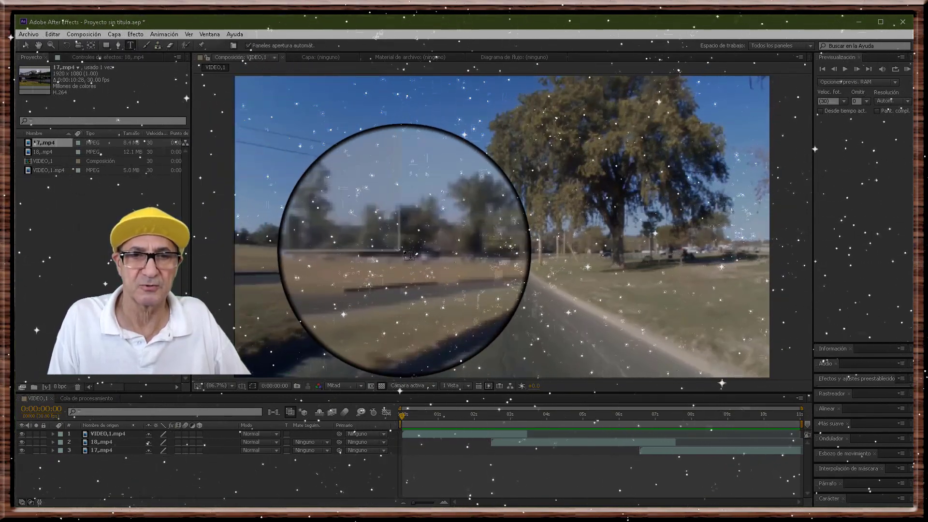
pyautogui.moveTo(420, 254); pyautogui.dragTo(320, 190)
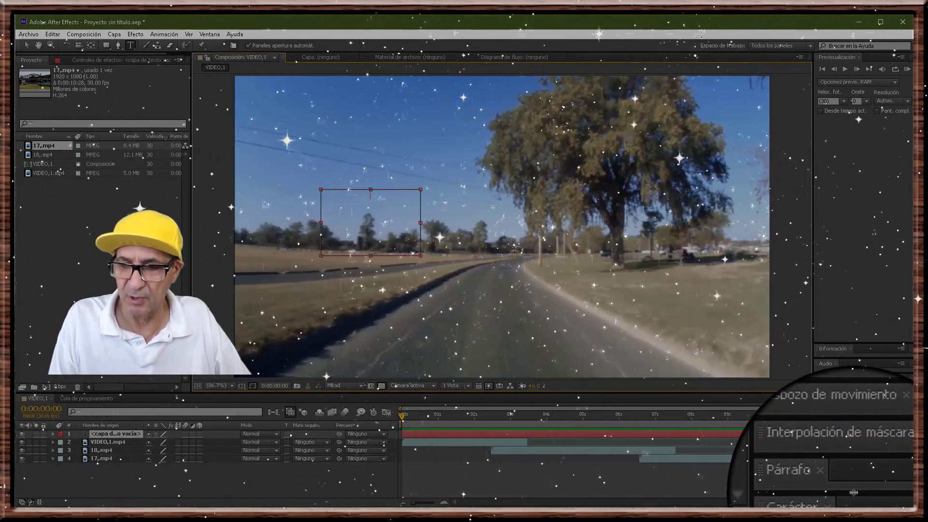
pyautogui.moveTo(853, 485); pyautogui.dragTo(856, 375)
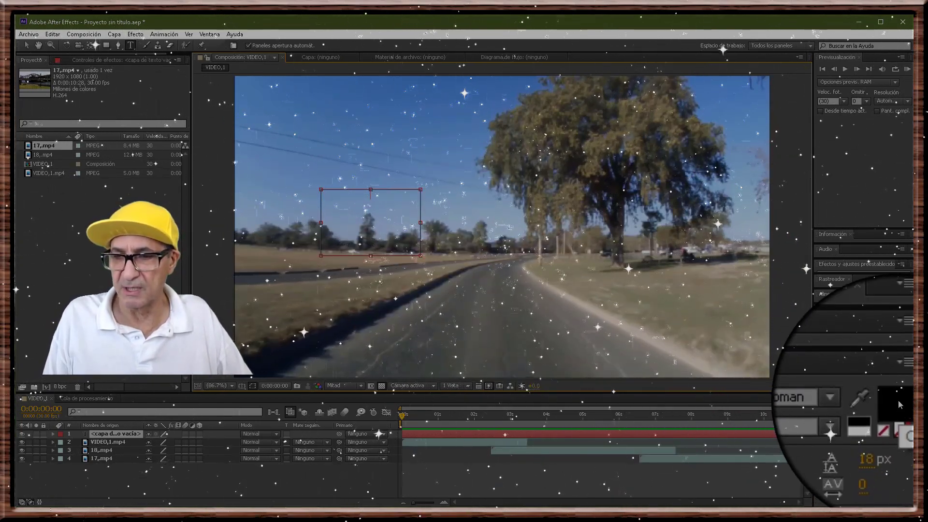
pyautogui.click(898, 399)
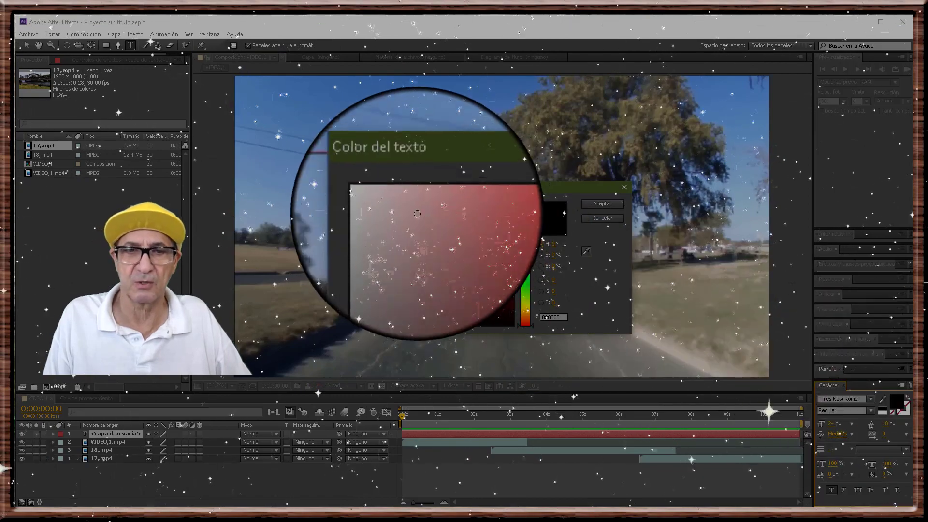
pyautogui.click(612, 205)
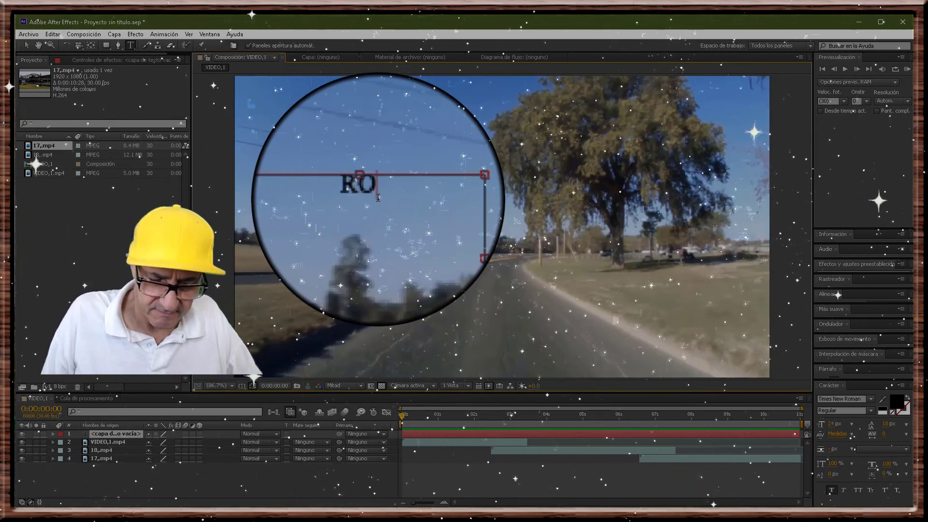
# Finish typing the name title and set its font size to 24 px
pyautogui.write('BERTO ROMAN,')
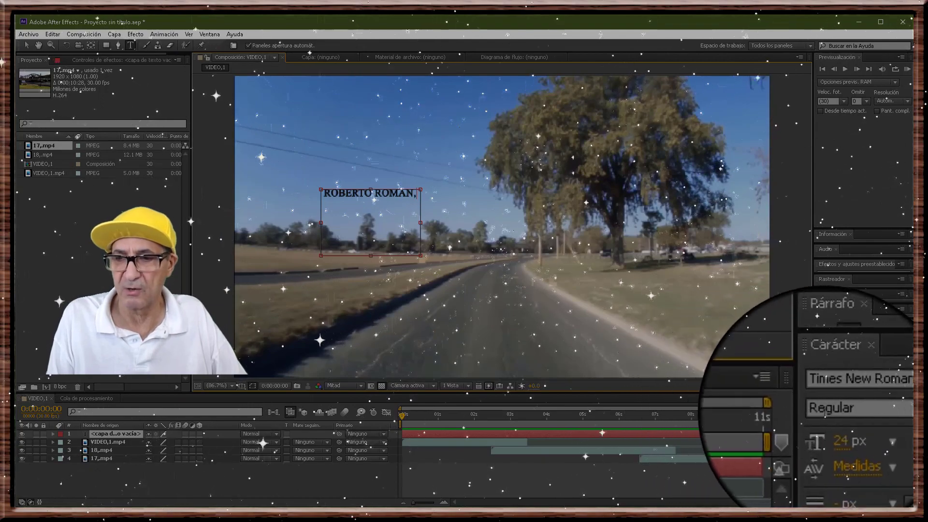
pyautogui.click(829, 425)
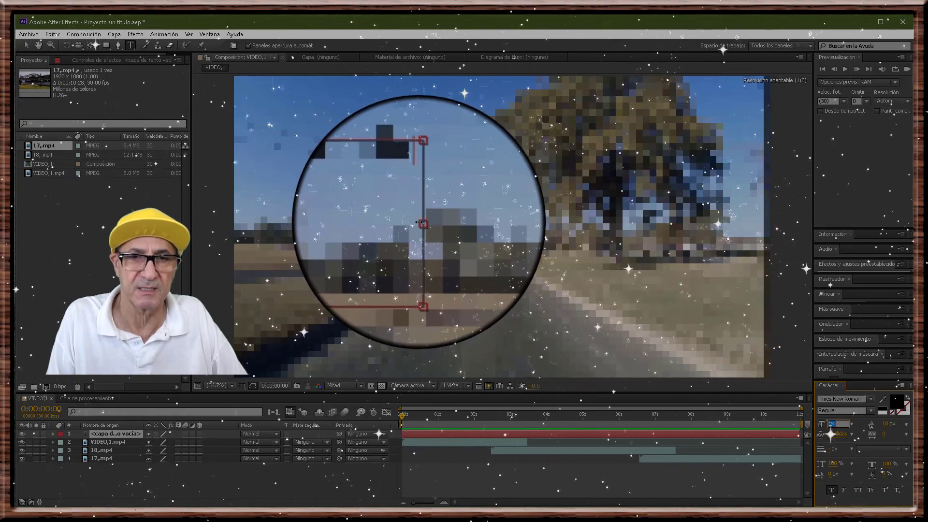
pyautogui.click(431, 192)
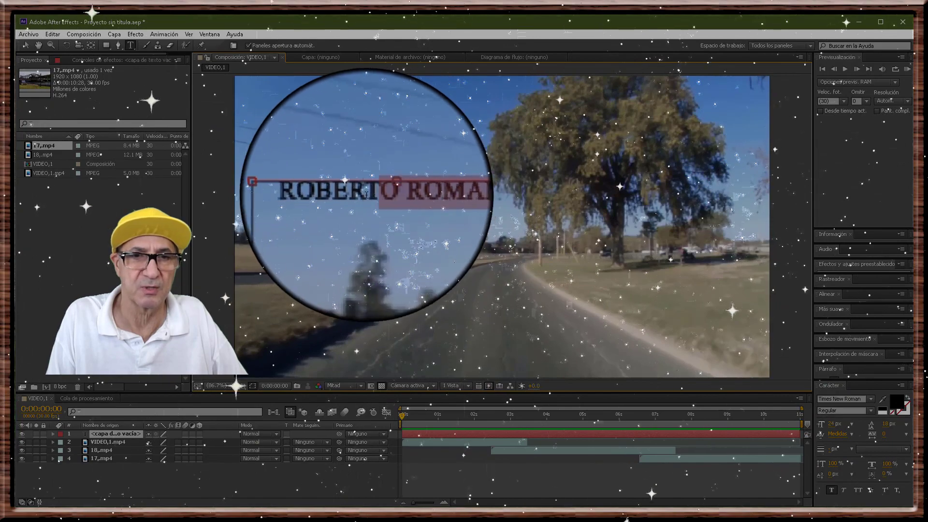
# Select the whole title, enlarge it to 31 px, and reshape its text box to fit
pyautogui.moveTo(366, 195); pyautogui.dragTo(330, 196)
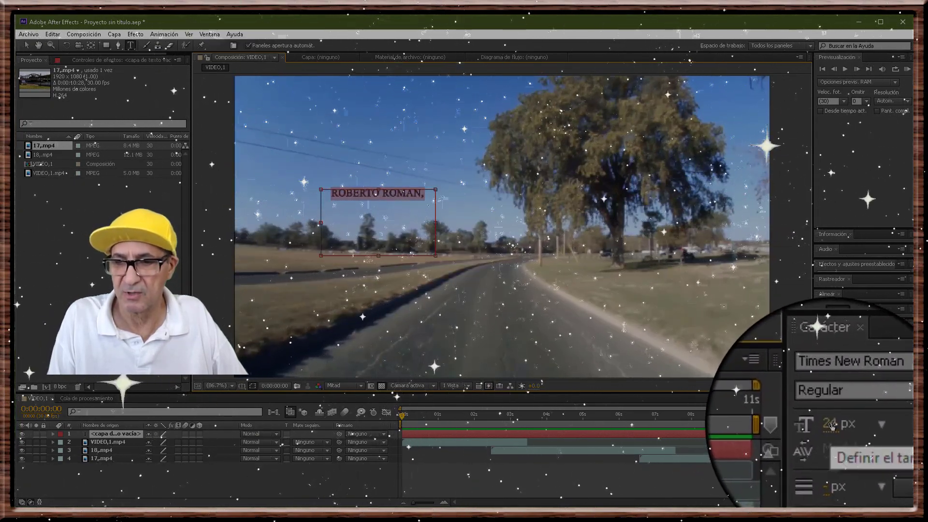
pyautogui.click(813, 423)
pyautogui.write('26')
pyautogui.moveTo(830, 423); pyautogui.dragTo(843, 423)
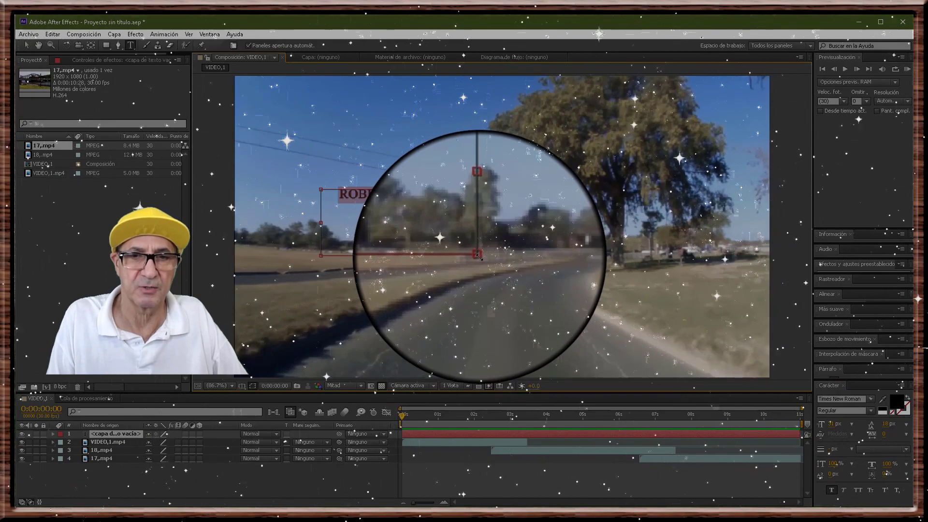
pyautogui.moveTo(477, 255); pyautogui.dragTo(459, 206)
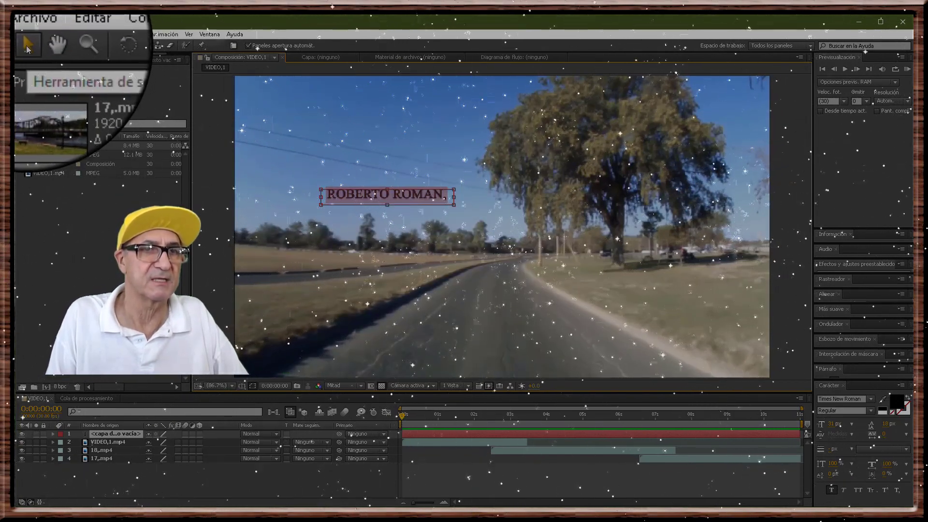
# With the Selection tool, drag the name title to the footage's lower-right corner
pyautogui.click(27, 45)
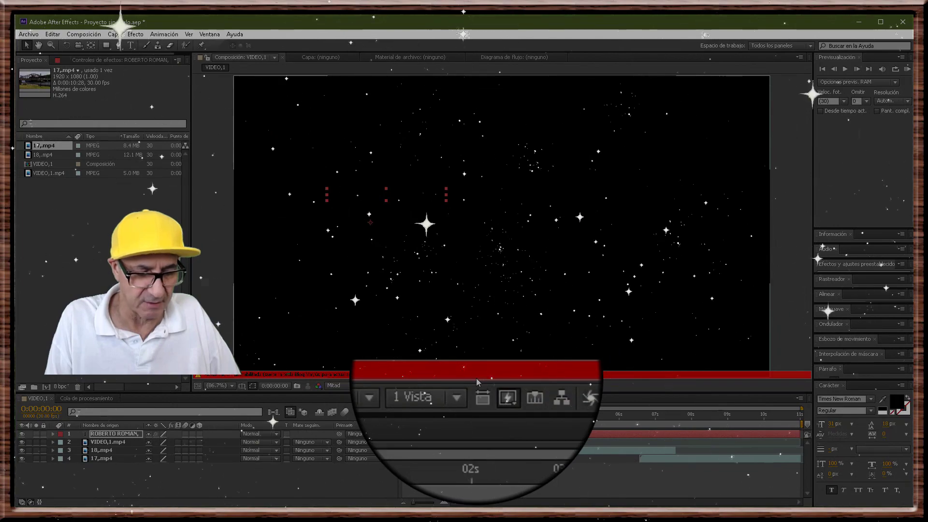
pyautogui.press('capslock')
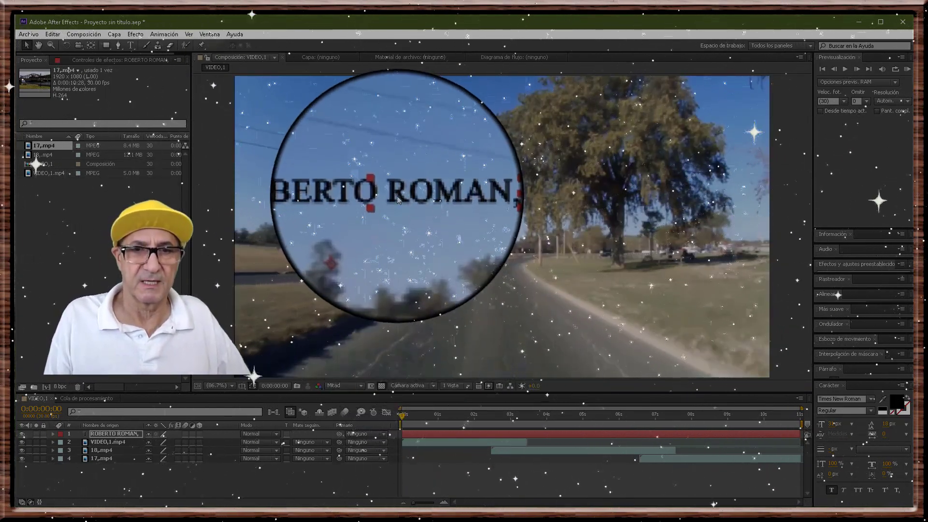
pyautogui.moveTo(395, 196); pyautogui.dragTo(706, 373)
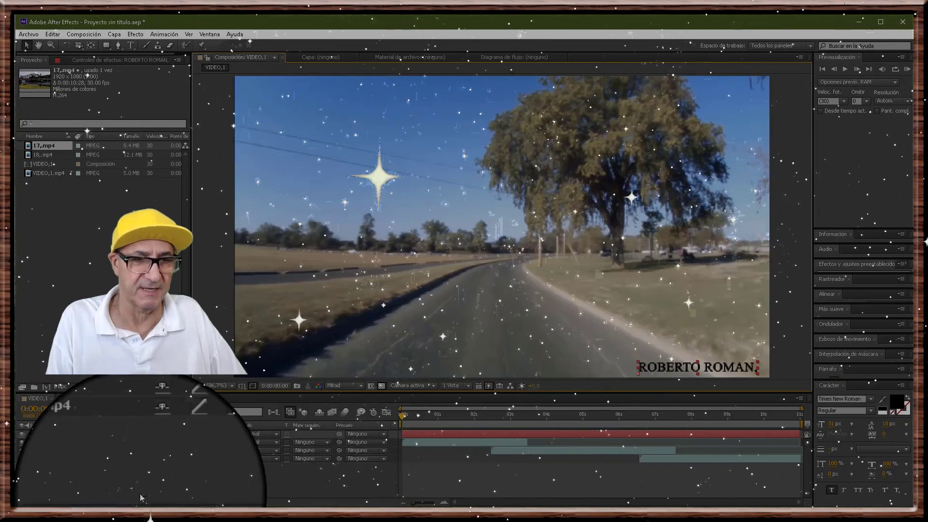
pyautogui.click(53, 434)
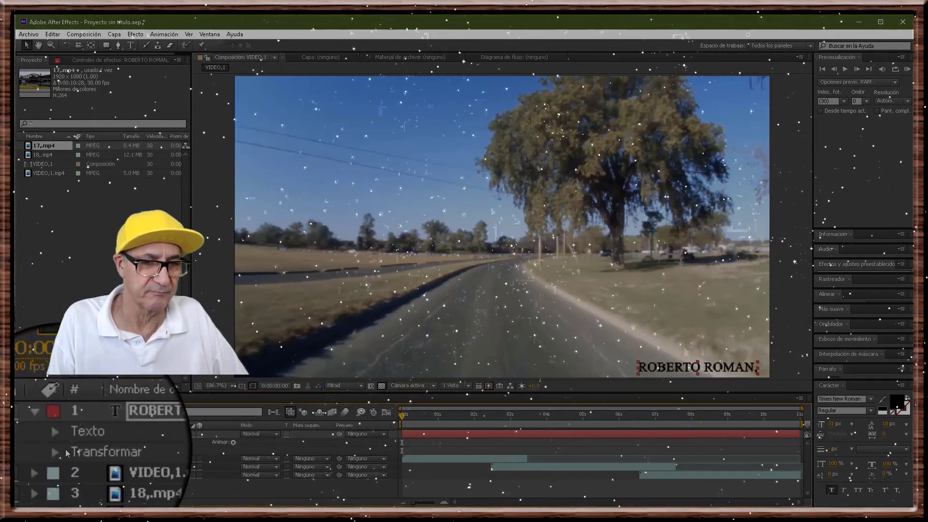
# Lower the title layer's Opacidad from 100% to 6%, then collapse the layer
pyautogui.click(62, 442)
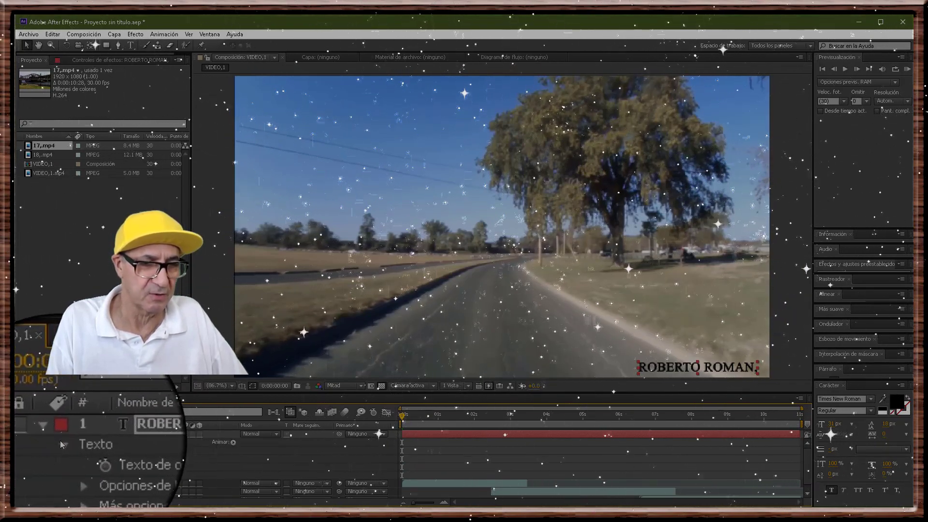
pyautogui.click(59, 440)
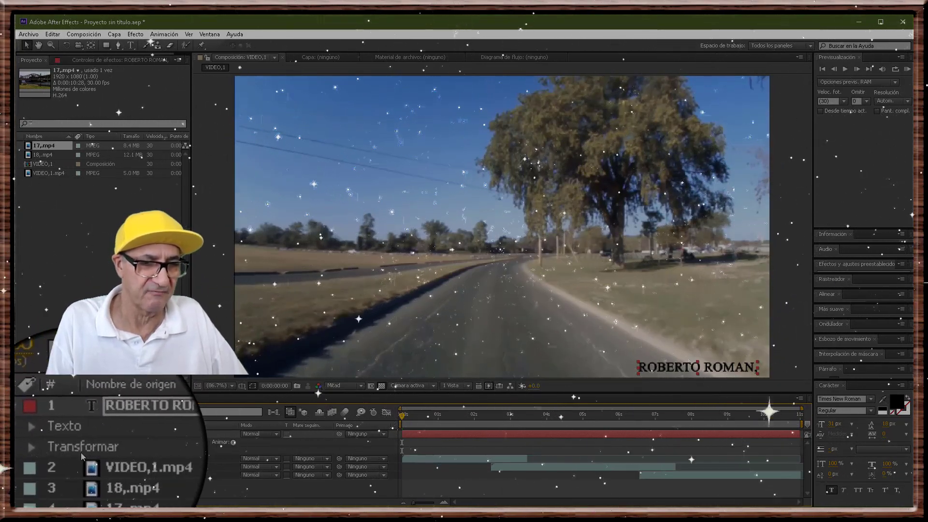
pyautogui.click(61, 450)
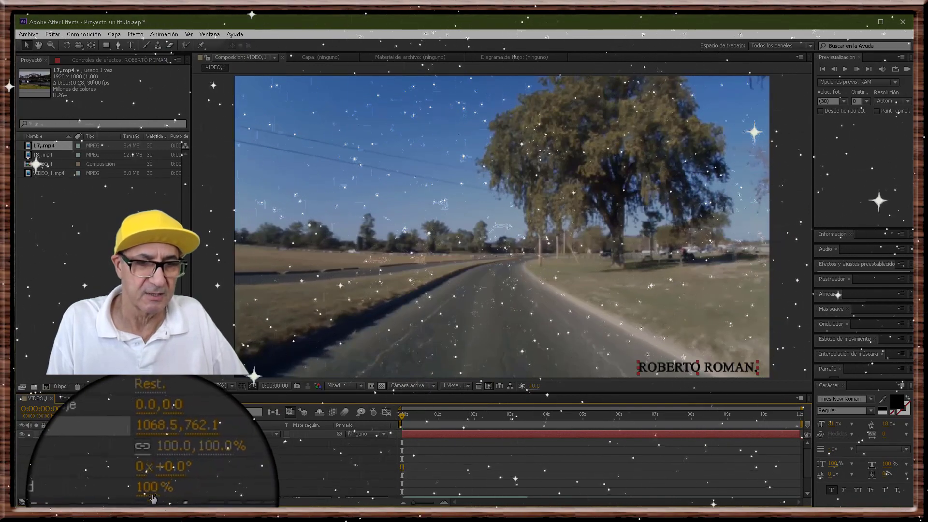
pyautogui.moveTo(151, 490); pyautogui.dragTo(115, 493)
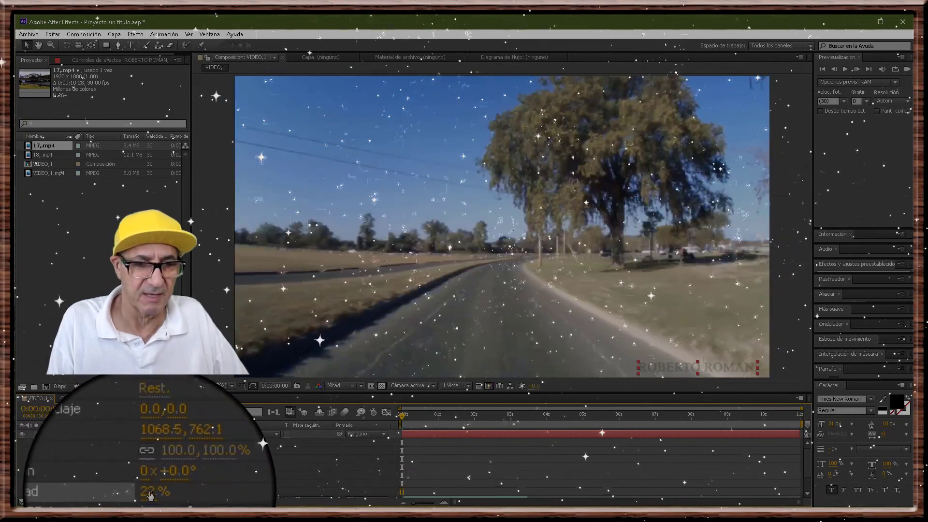
pyautogui.moveTo(148, 492); pyautogui.dragTo(143, 494)
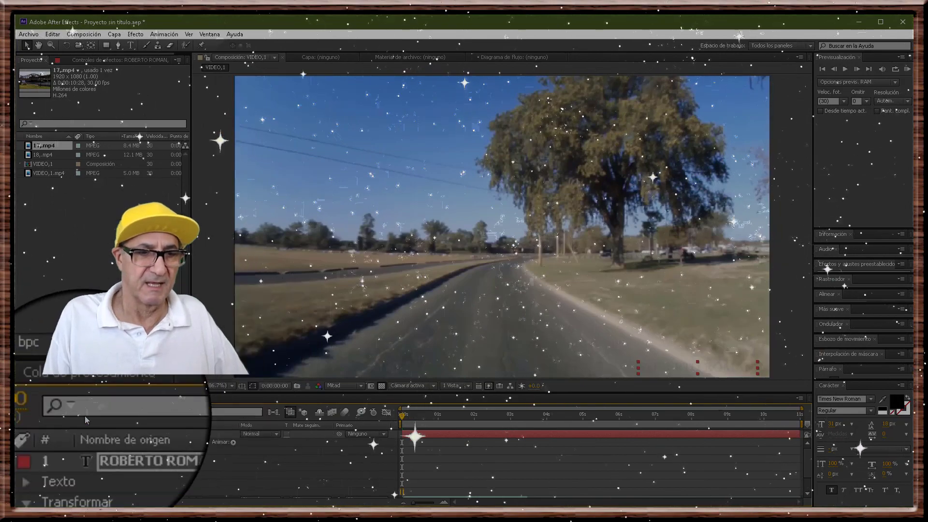
pyautogui.click(54, 433)
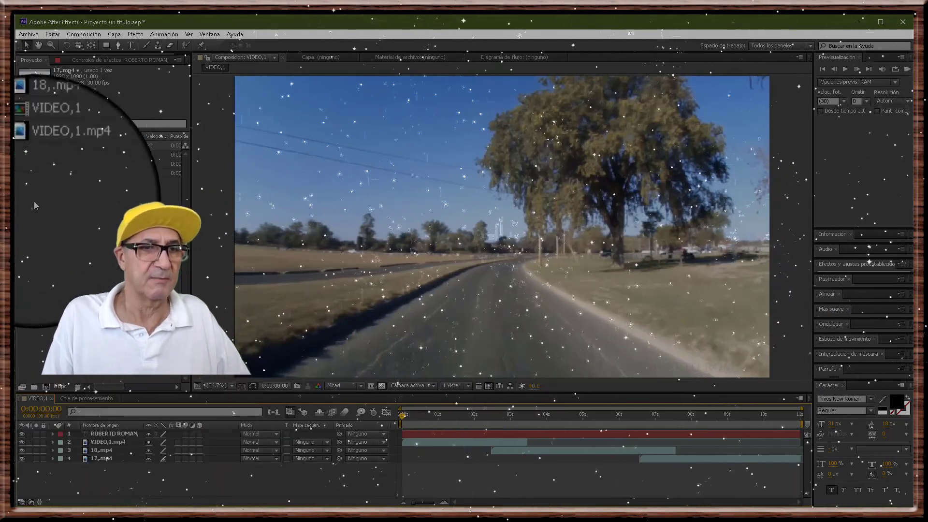
# Import MUSICA,2.mp3 into the project and add it to VIDEO,1 as a layer
pyautogui.rightClick(31, 223)
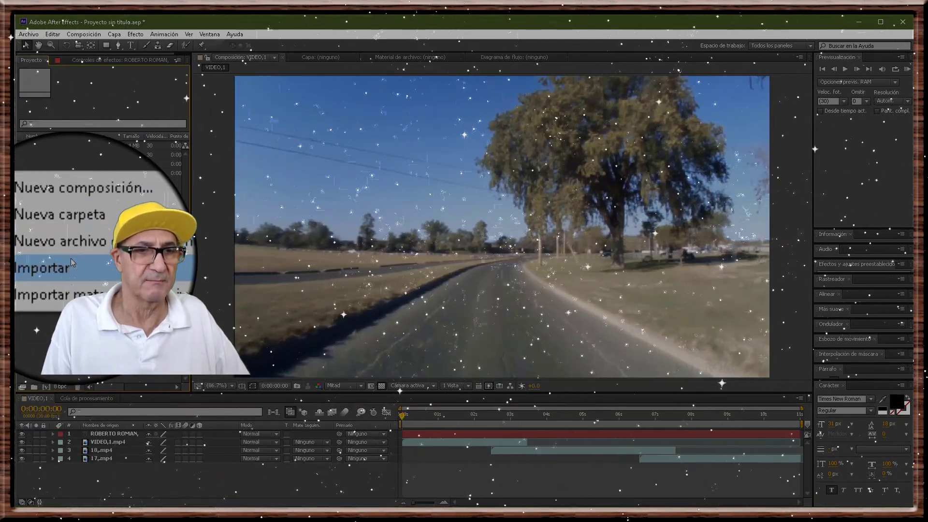
pyautogui.moveTo(69, 262)
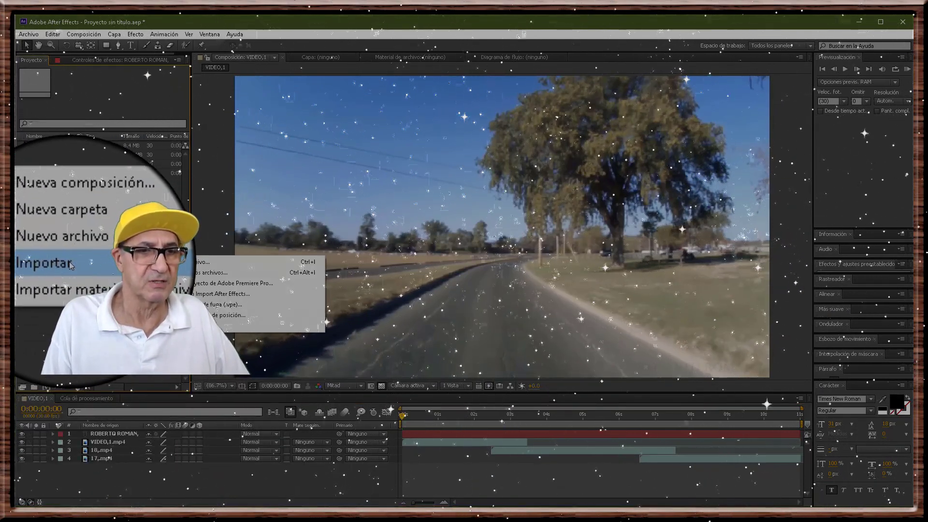
pyautogui.click(204, 263)
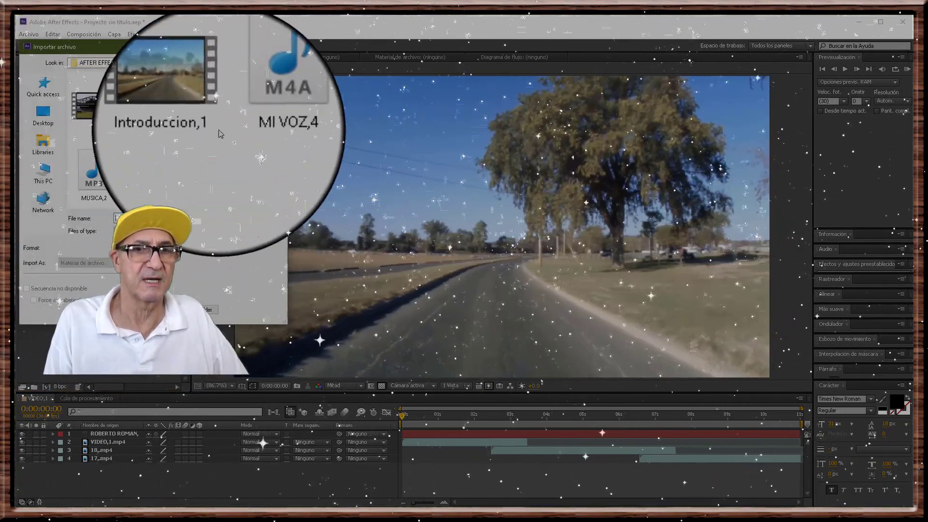
pyautogui.click(85, 175)
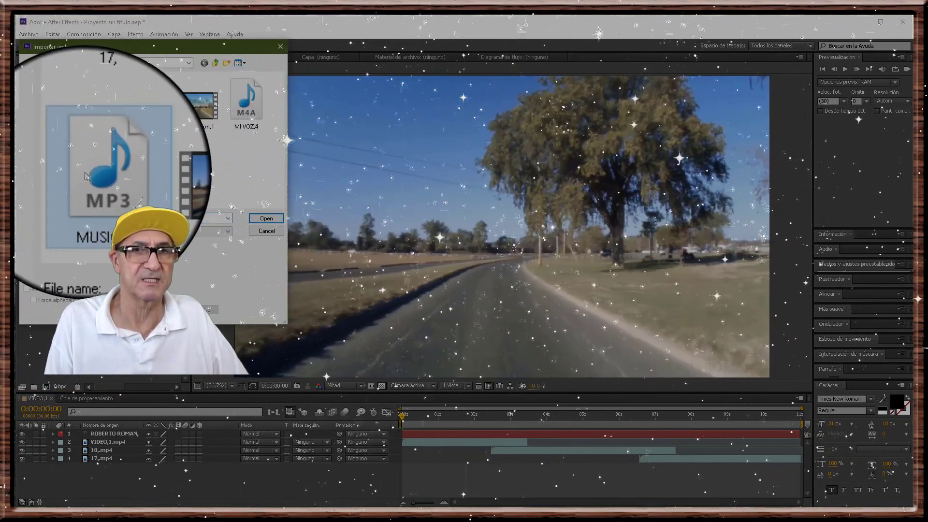
pyautogui.rightClick(85, 176)
pyautogui.click(107, 182)
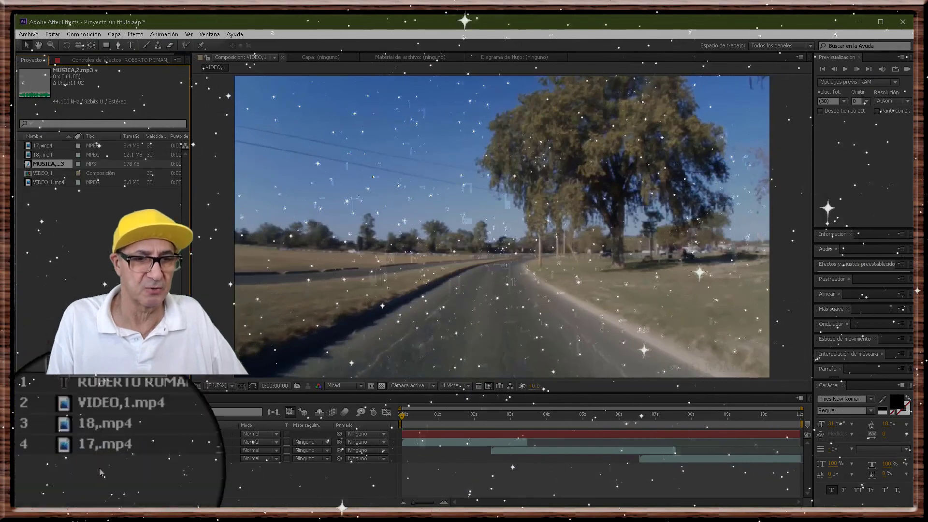
pyautogui.hotkey('ctrl', '/')
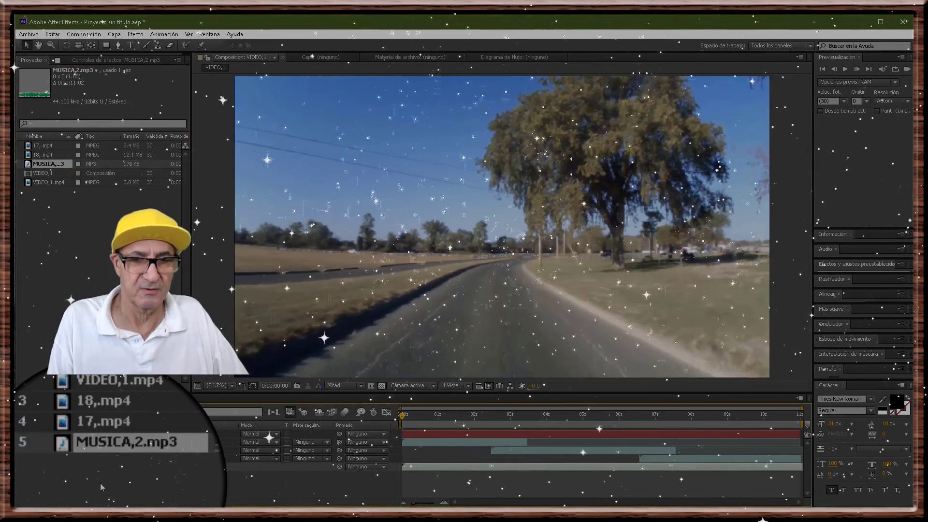
# Lower the music layer's audio level to -35 dB and stop the preview
pyautogui.click(53, 465)
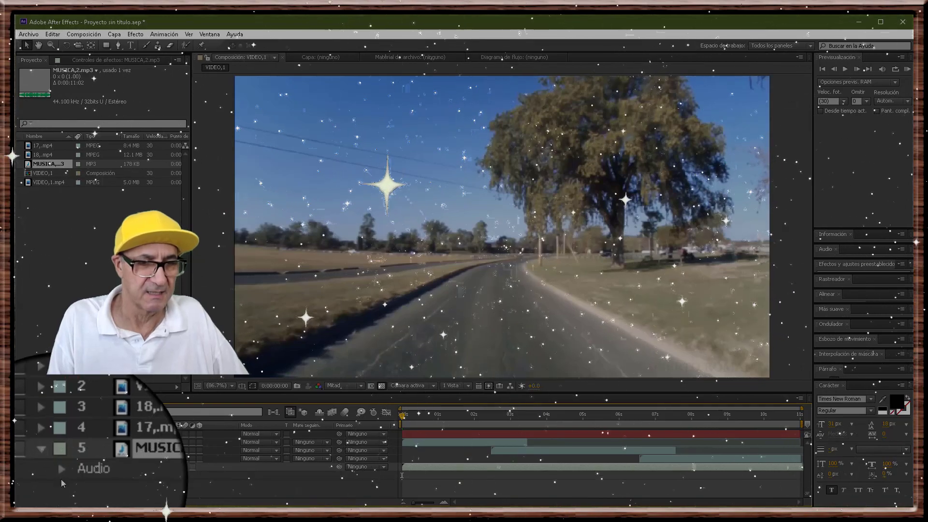
pyautogui.click(61, 476)
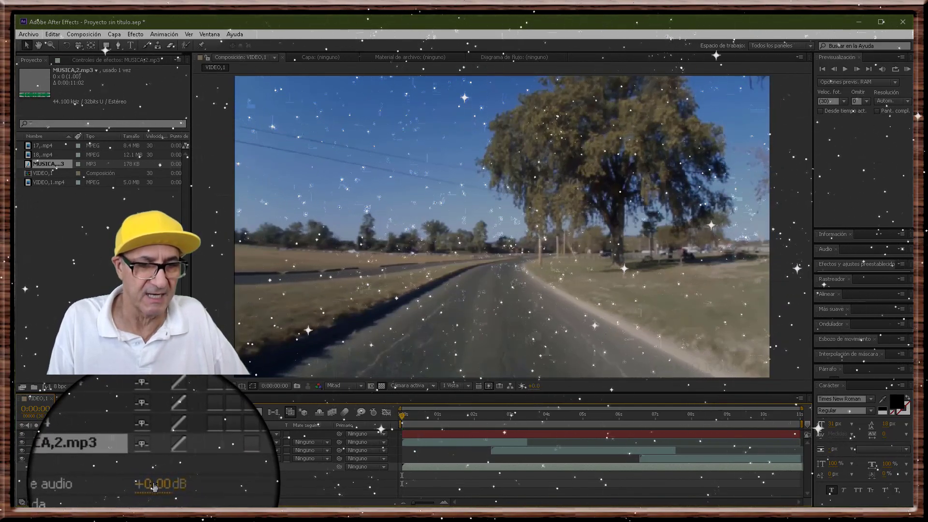
pyautogui.moveTo(154, 486); pyautogui.dragTo(140, 486)
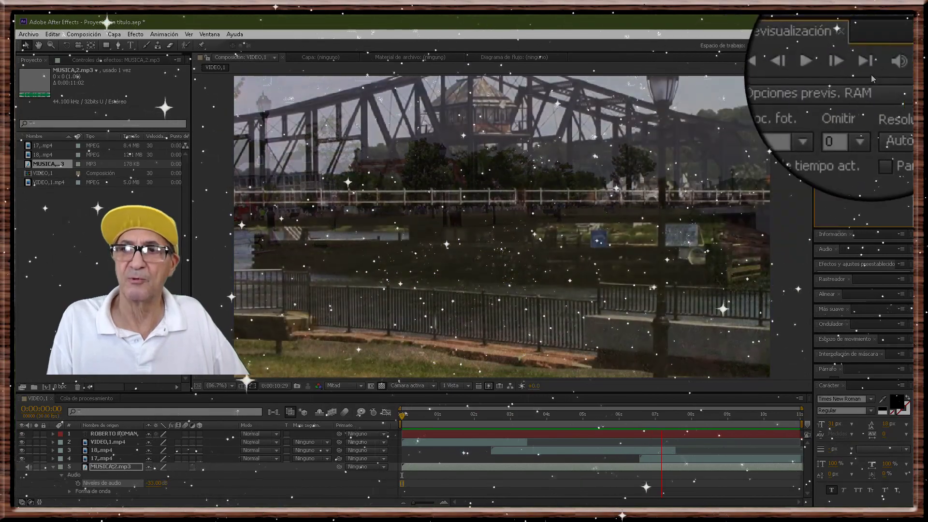
pyautogui.click(907, 71)
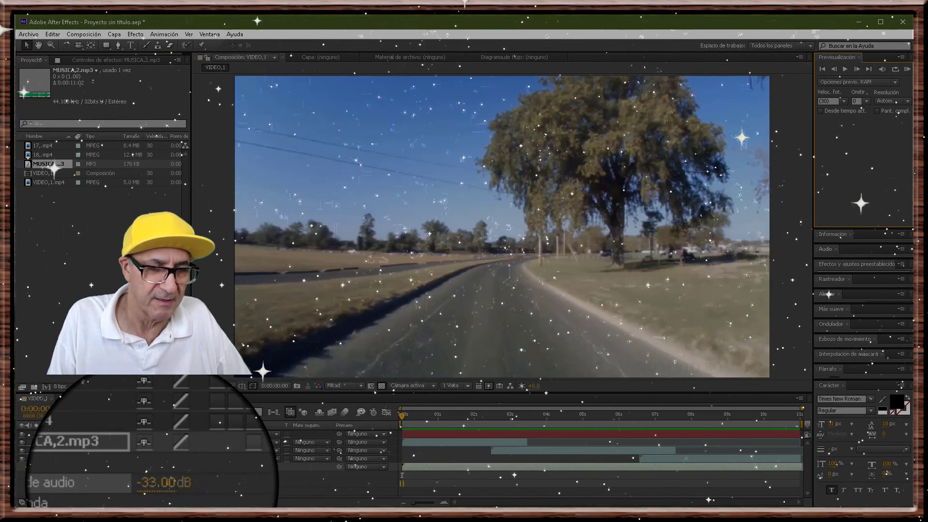
# Set the music level to -28 dB, collapse the layer, and preview the composition
pyautogui.moveTo(153, 482)
pyautogui.mouseDown()
pyautogui.moveTo(153, 493)
pyautogui.moveTo(156, 484)
pyautogui.mouseUp()
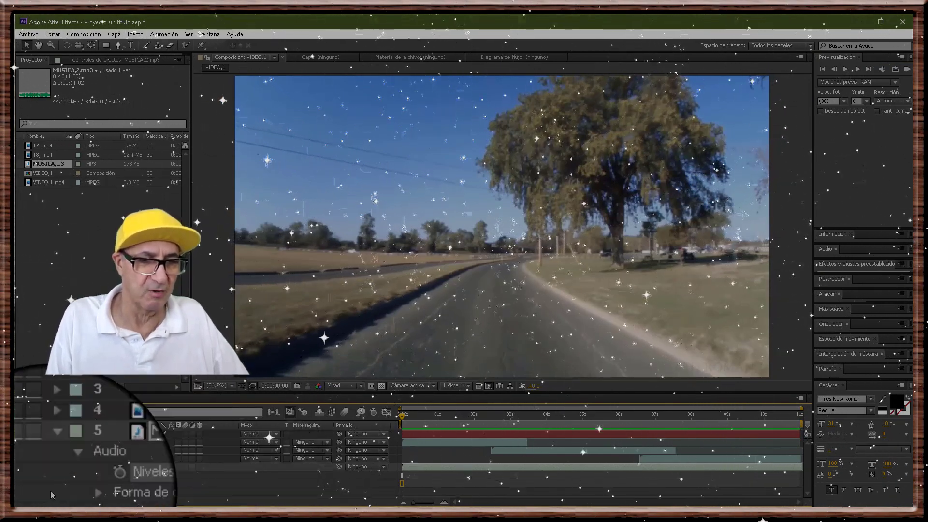
pyautogui.click(53, 467)
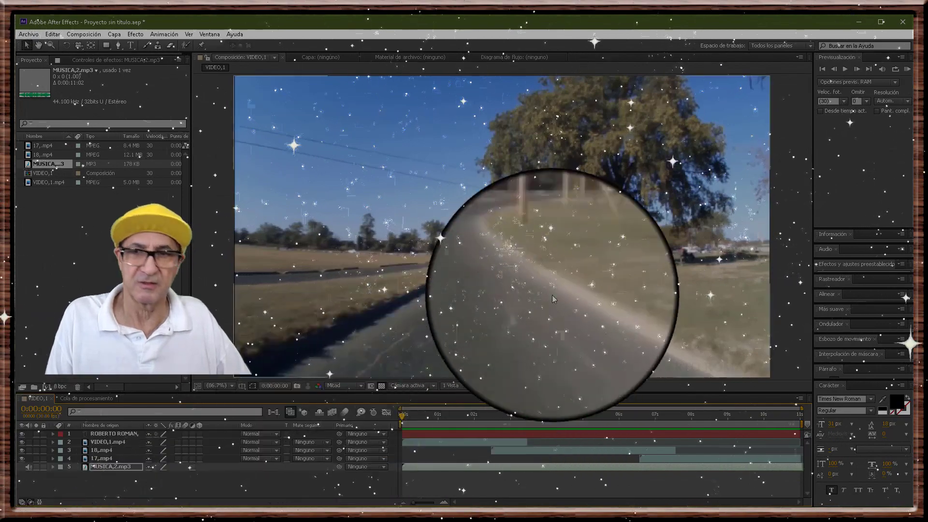
pyautogui.click(907, 71)
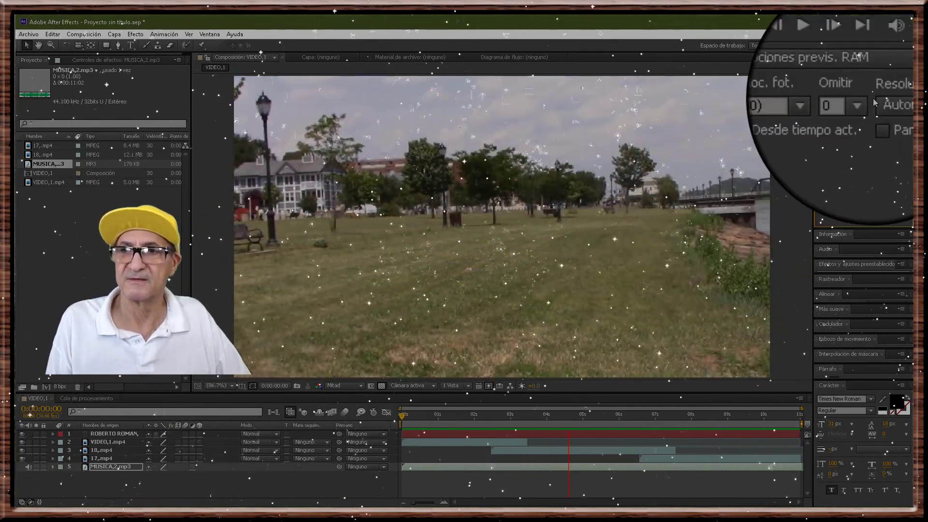
pyautogui.click(907, 71)
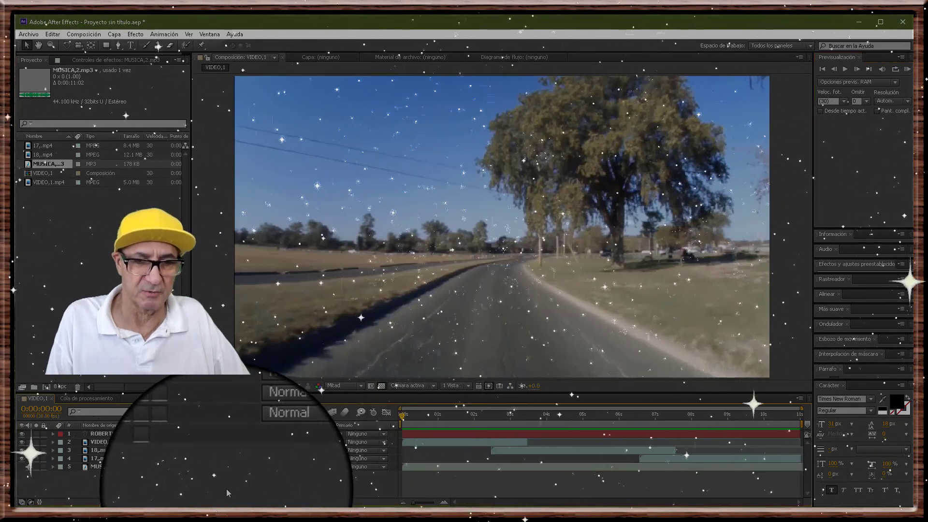
# Import MI VOZ,4.m4a and drag it from the Project panel into the timeline
pyautogui.rightClick(55, 220)
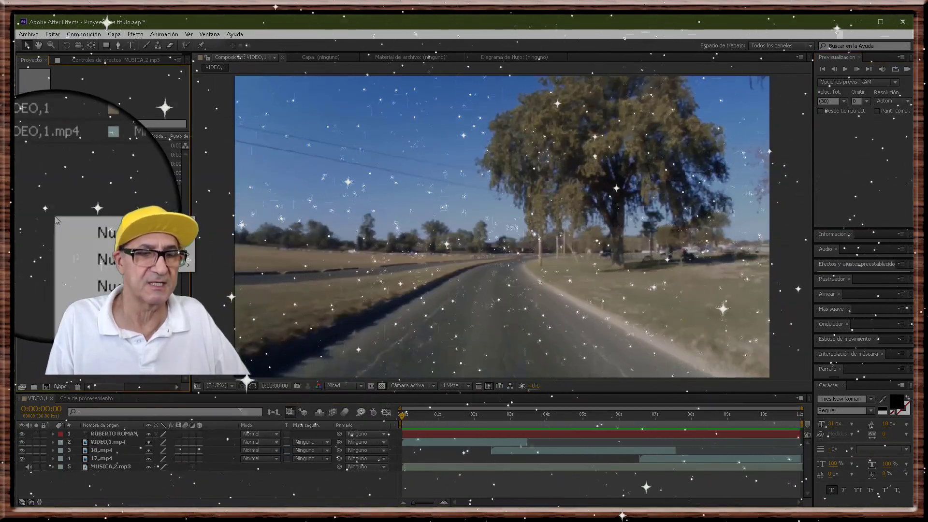
pyautogui.moveTo(88, 257)
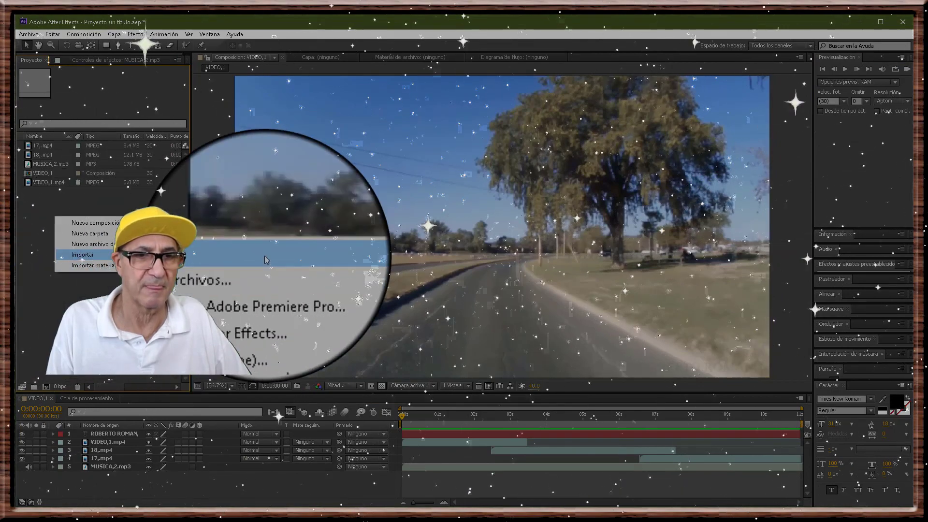
pyautogui.click(265, 254)
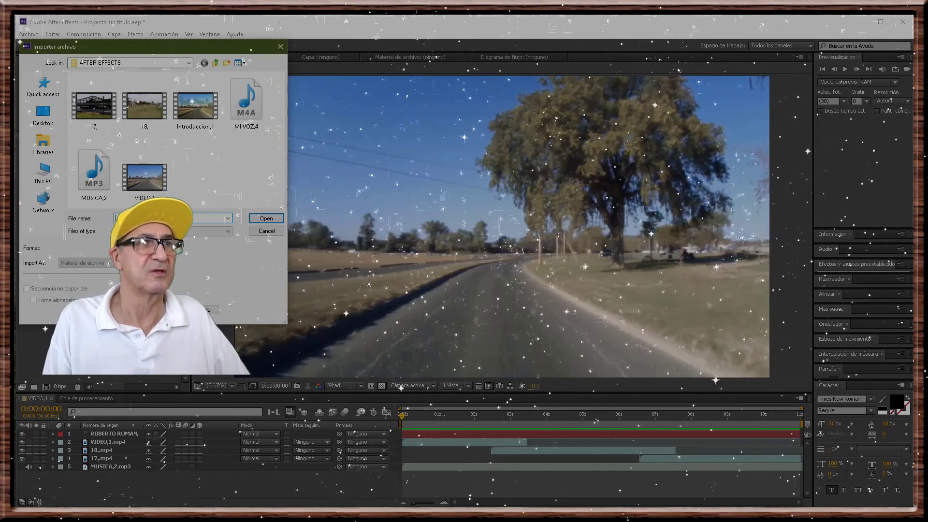
pyautogui.click(247, 131)
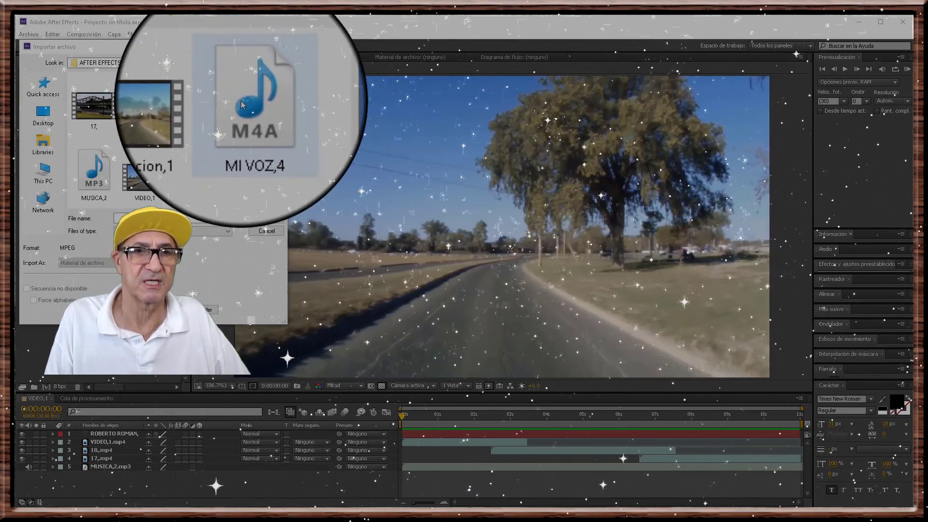
pyautogui.rightClick(241, 100)
pyautogui.click(277, 107)
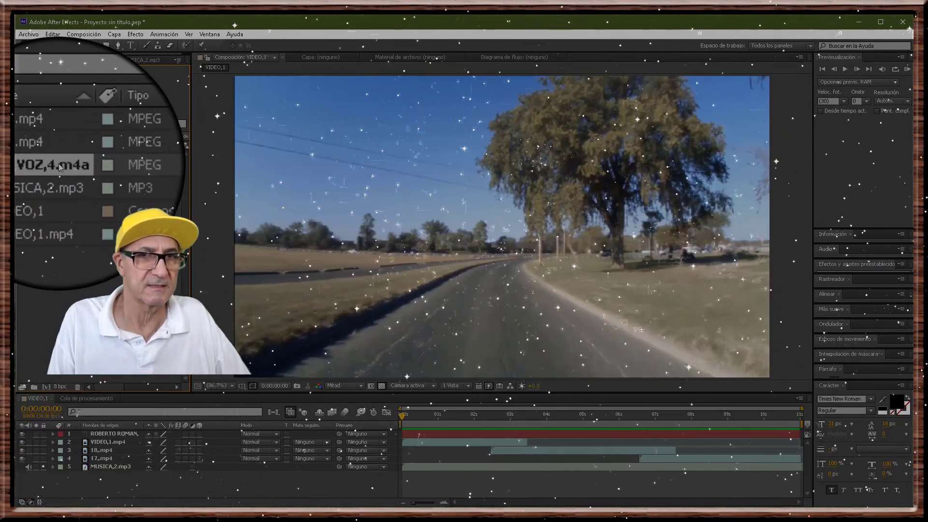
pyautogui.moveTo(58, 163); pyautogui.dragTo(131, 481)
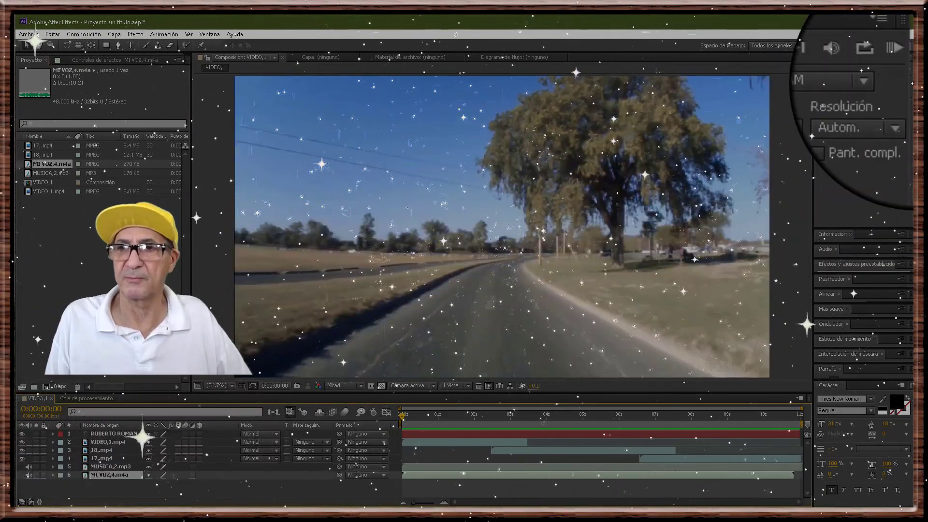
pyautogui.click(907, 69)
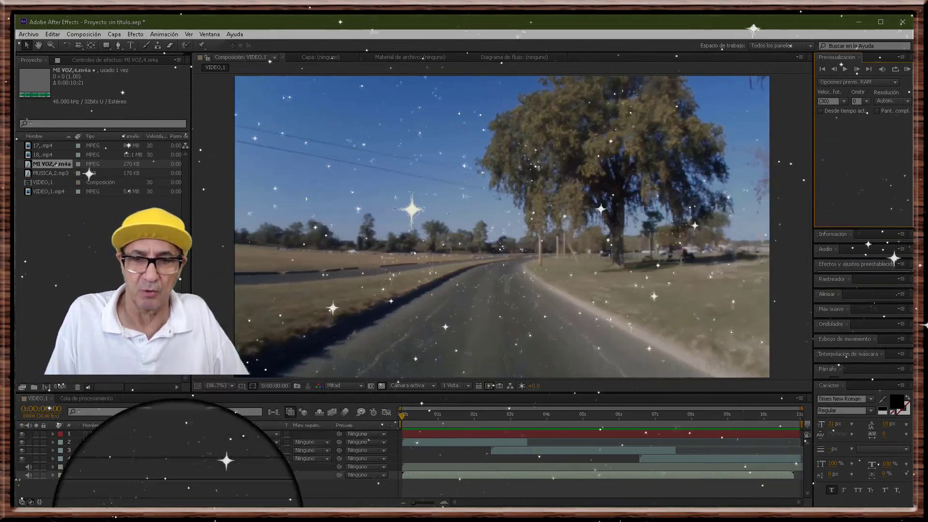
# Apply Brillo y contraste to the VIDEO,1.mp4 layer and raise Contraste to 17
pyautogui.click(463, 443)
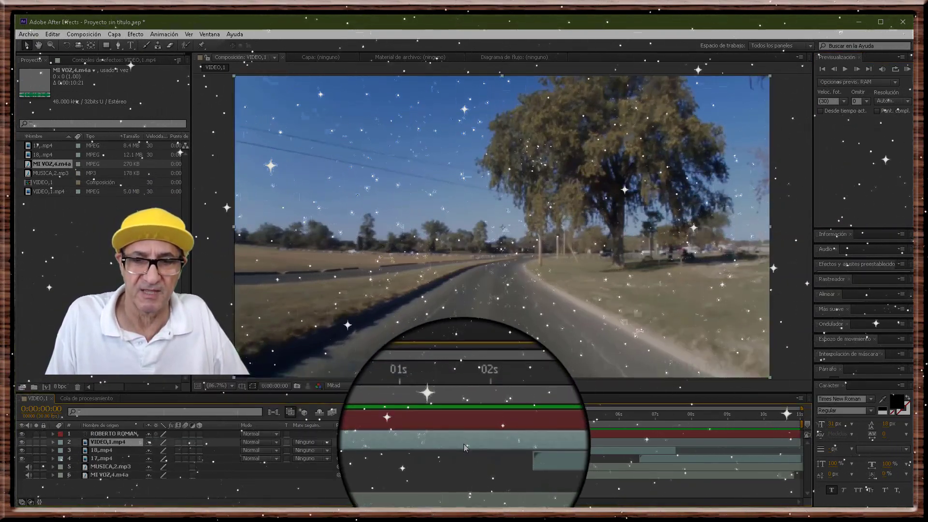
pyautogui.click(136, 34)
pyautogui.moveTo(146, 147)
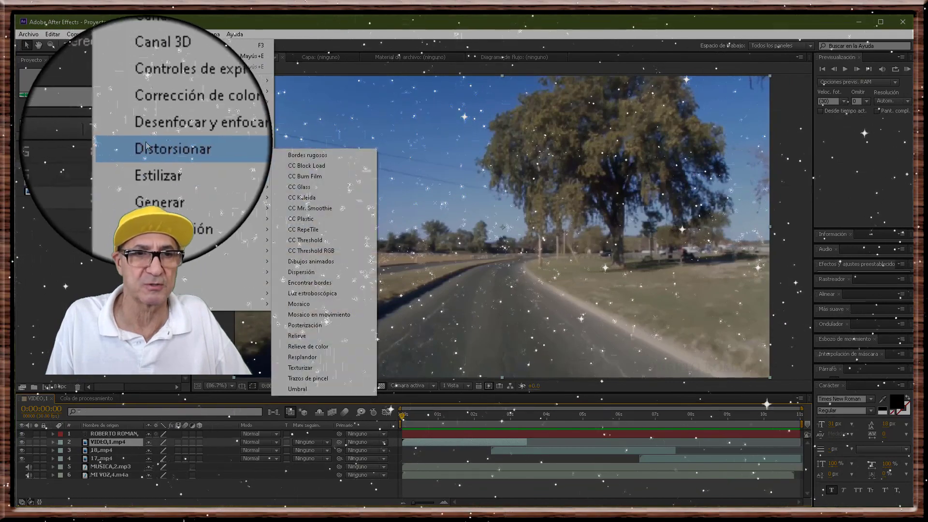
pyautogui.moveTo(149, 125)
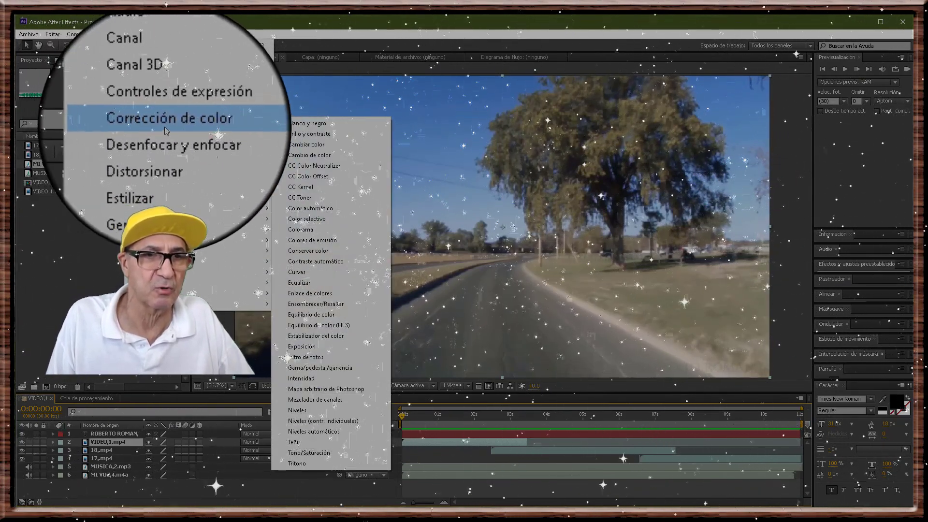
pyautogui.click(323, 134)
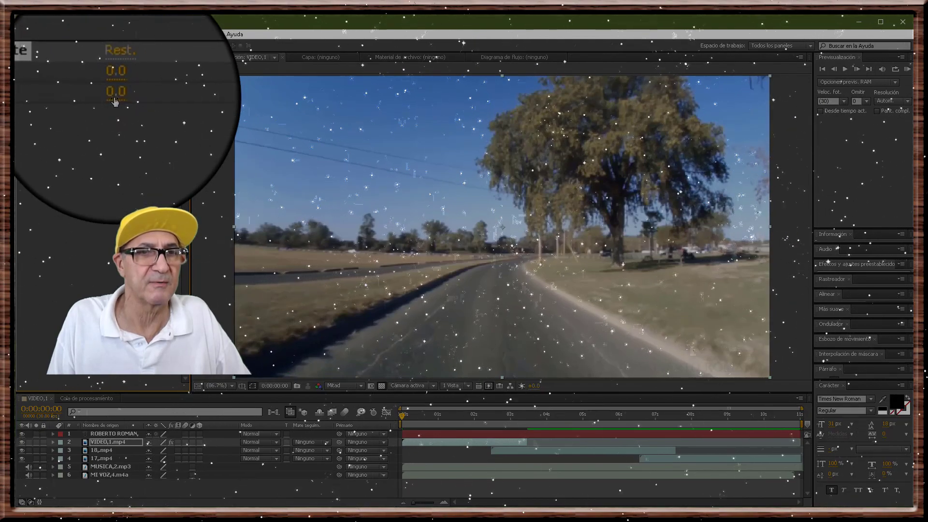
pyautogui.moveTo(115, 95); pyautogui.dragTo(132, 99)
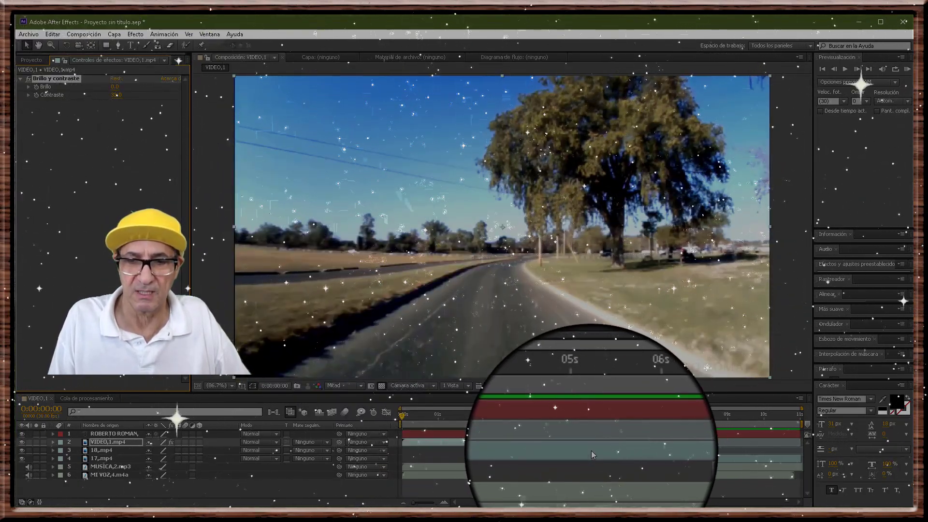
# Apply the Brillo y contraste effect to the 18,.mp4 layer
pyautogui.click(590, 451)
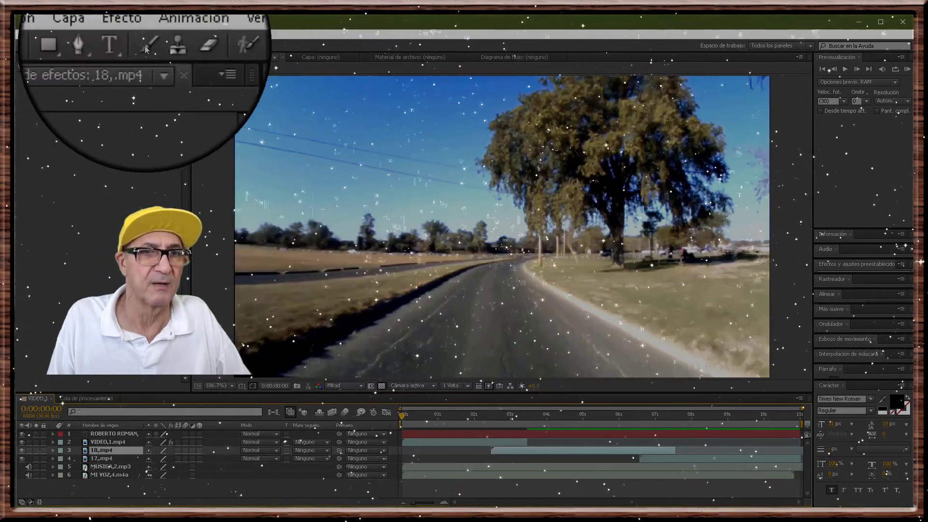
pyautogui.click(136, 34)
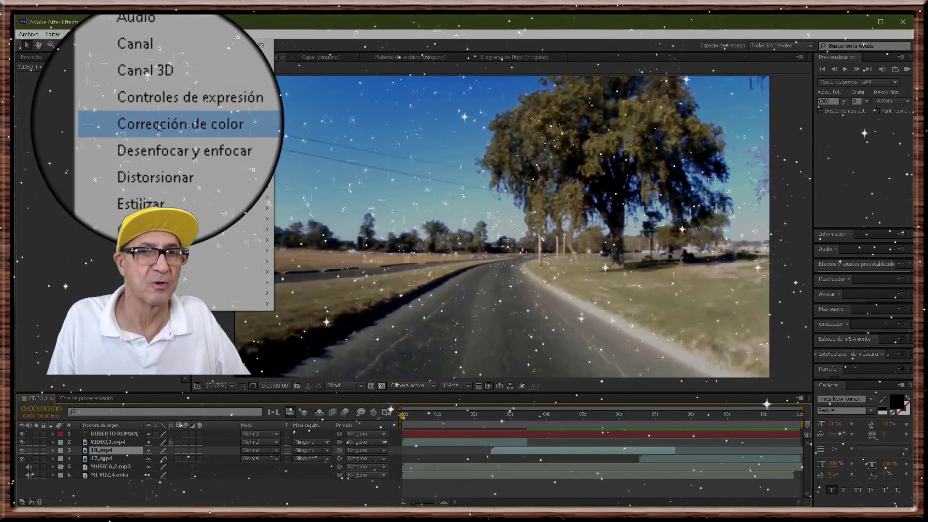
pyautogui.moveTo(159, 124)
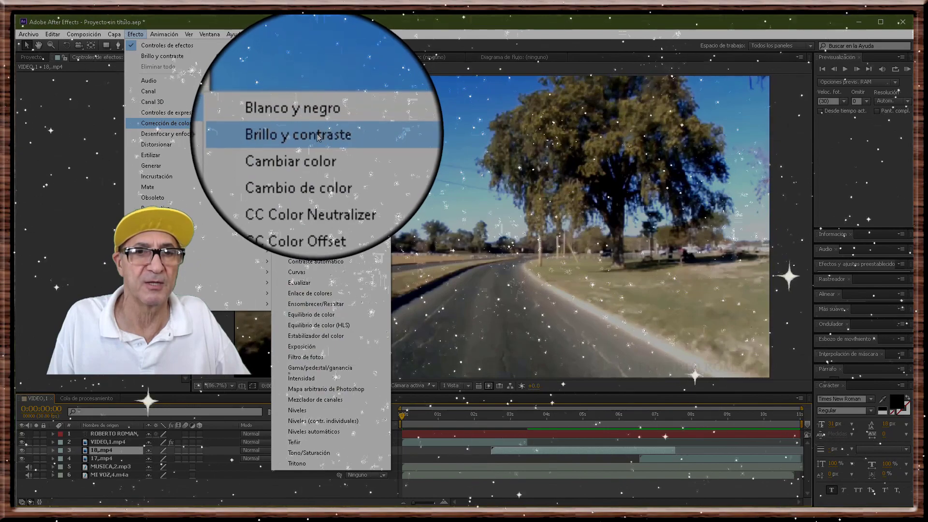
pyautogui.click(317, 135)
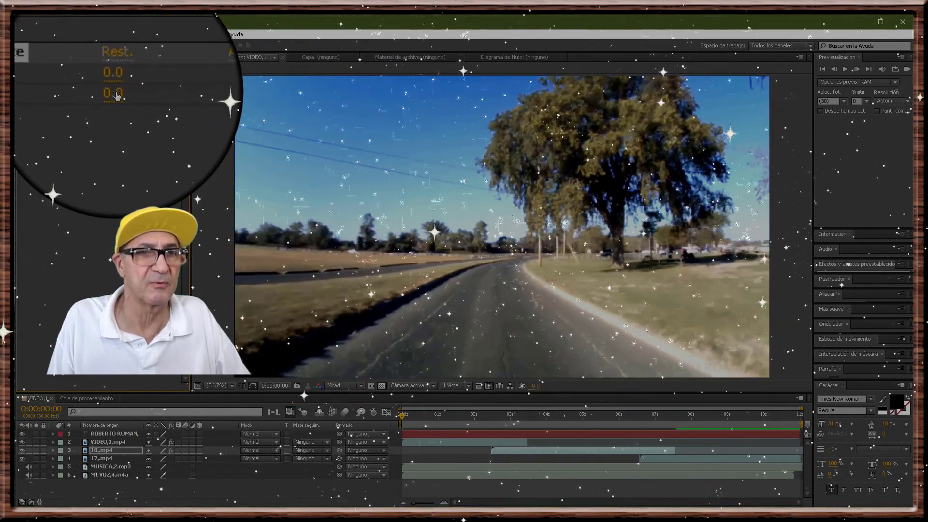
# Set Contraste to 20 and Brillo to -14, toggling the effect to compare
pyautogui.click(115, 92)
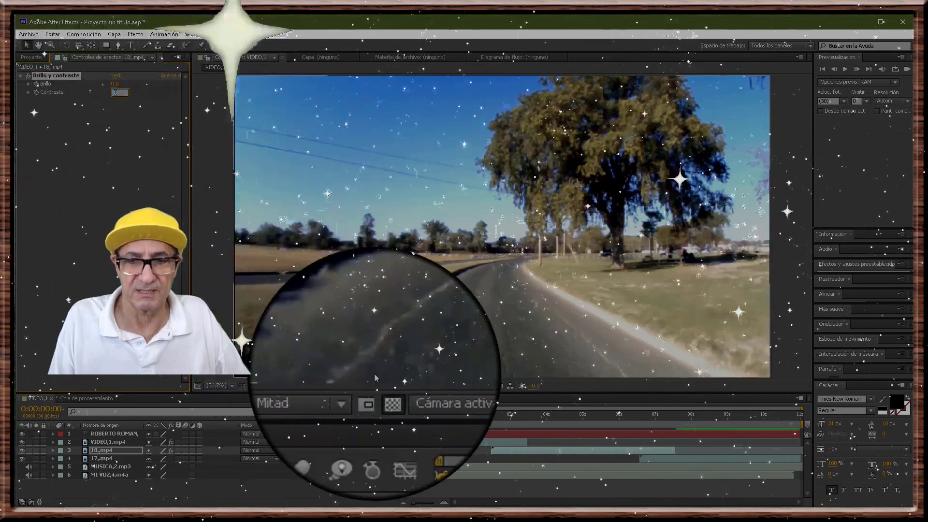
pyautogui.moveTo(403, 417); pyautogui.dragTo(545, 415)
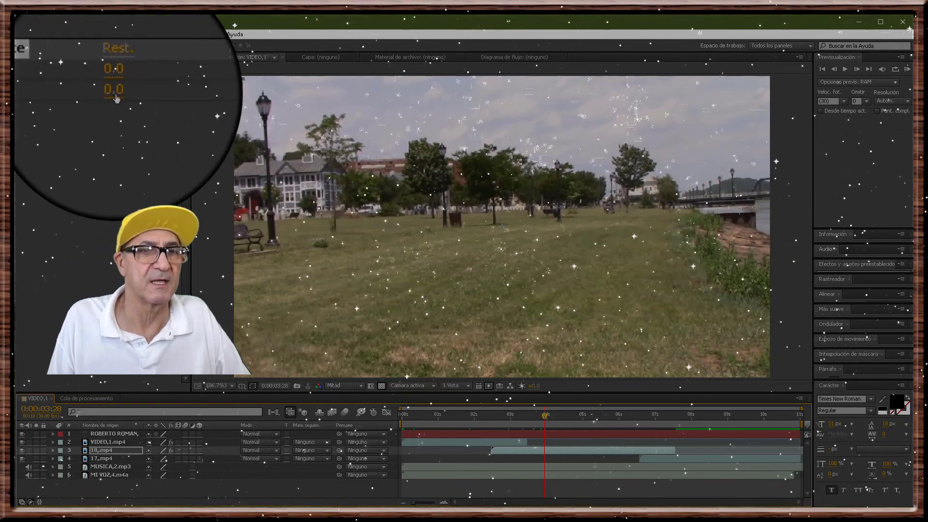
pyautogui.moveTo(116, 95)
pyautogui.mouseDown()
pyautogui.moveTo(106, 95)
pyautogui.moveTo(133, 100)
pyautogui.mouseUp()
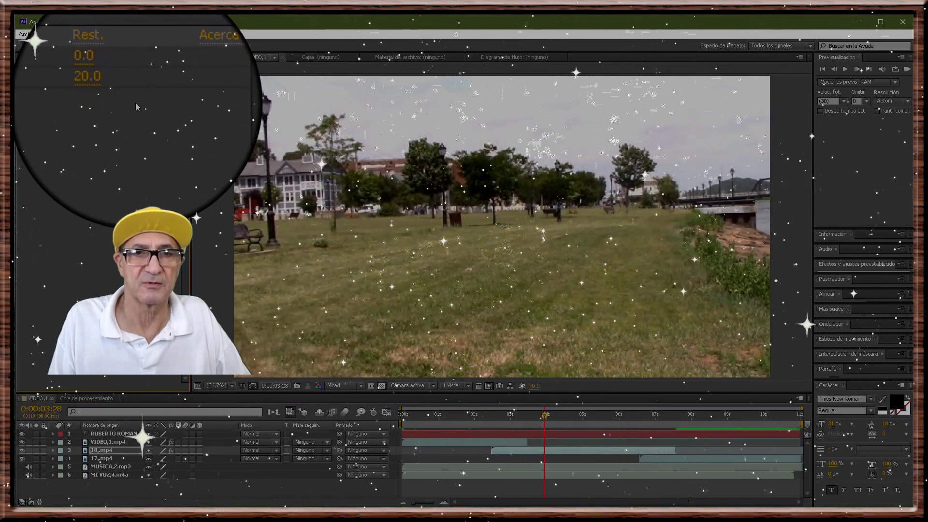
pyautogui.moveTo(116, 84); pyautogui.dragTo(103, 85)
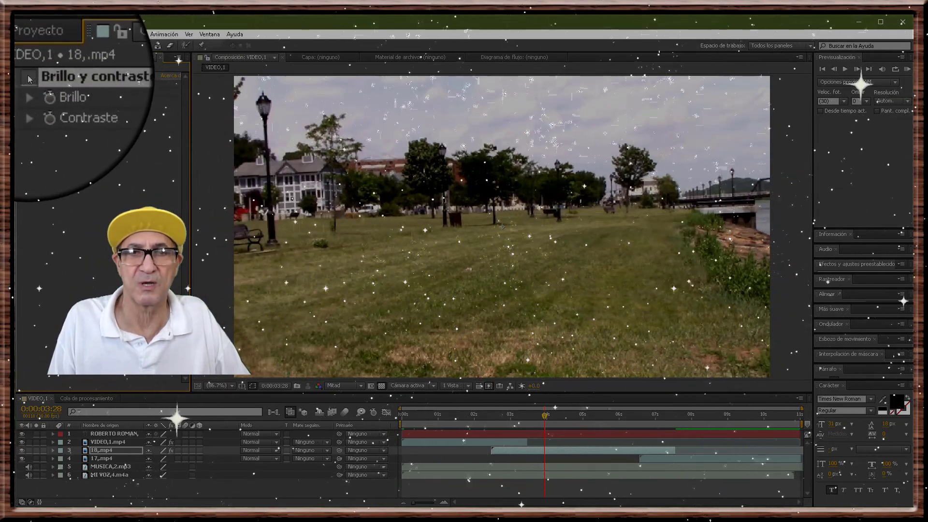
pyautogui.click(28, 76)
pyautogui.click(29, 77)
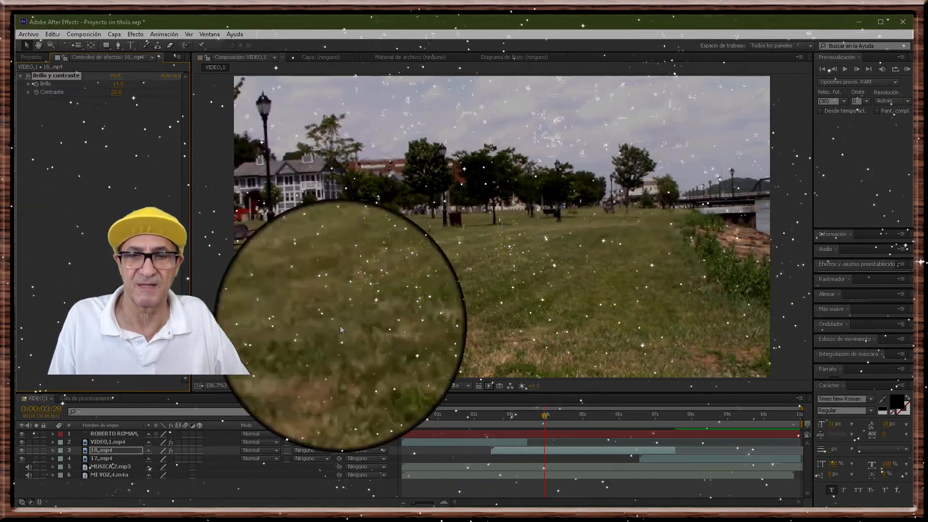
# Apply Brillo y contraste to the 17,.mp4 bridge clip with Brillo 19 and Contraste 9
pyautogui.click(693, 459)
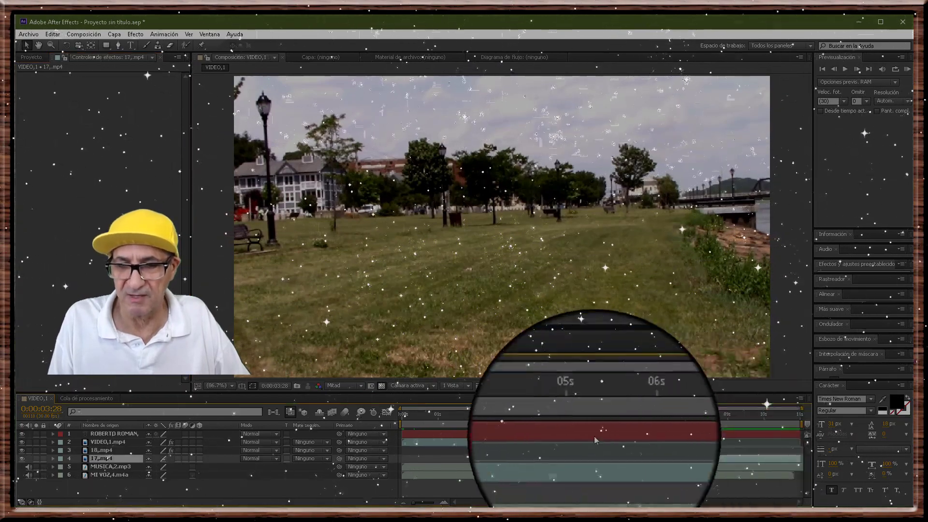
pyautogui.moveTo(545, 418); pyautogui.dragTo(701, 425)
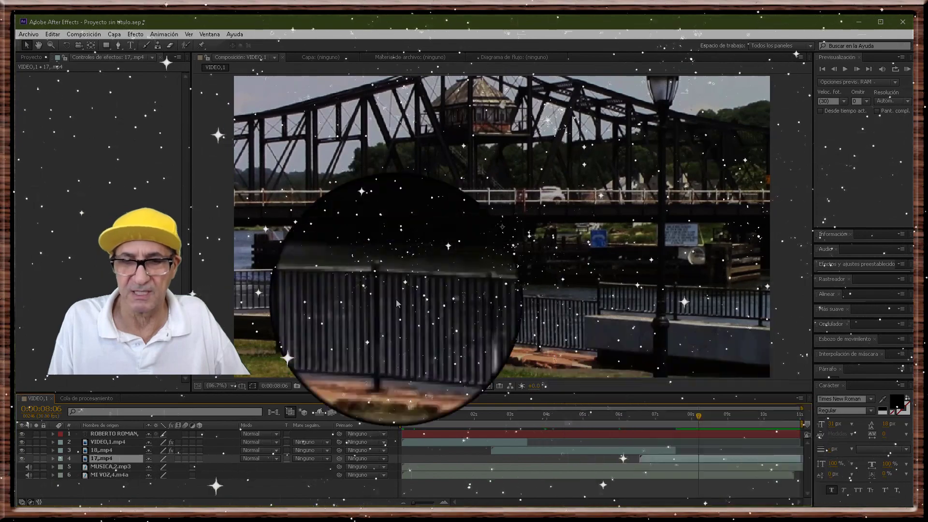
pyautogui.click(130, 33)
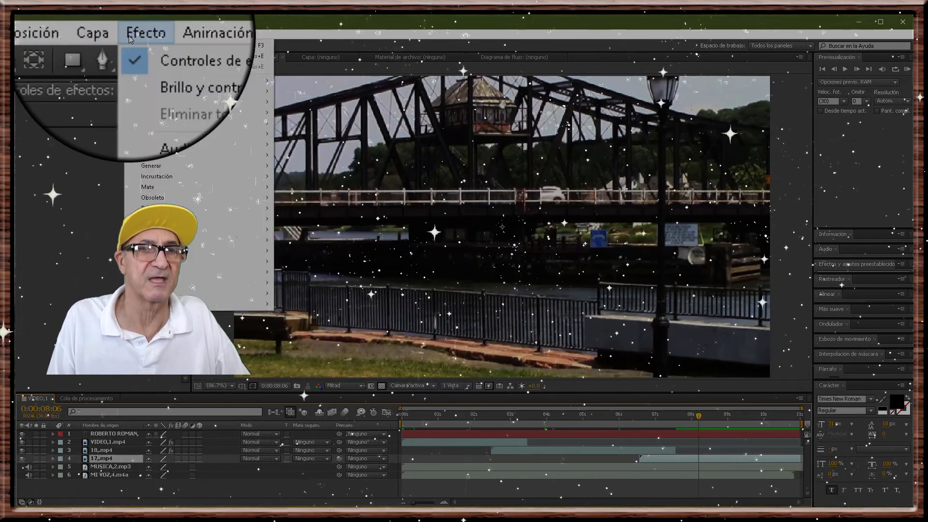
pyautogui.moveTo(163, 106)
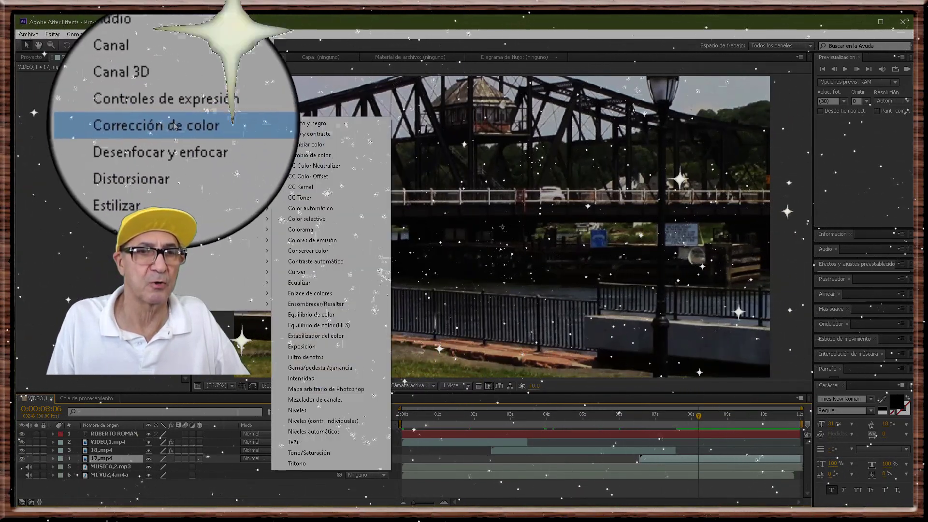
pyautogui.moveTo(161, 123)
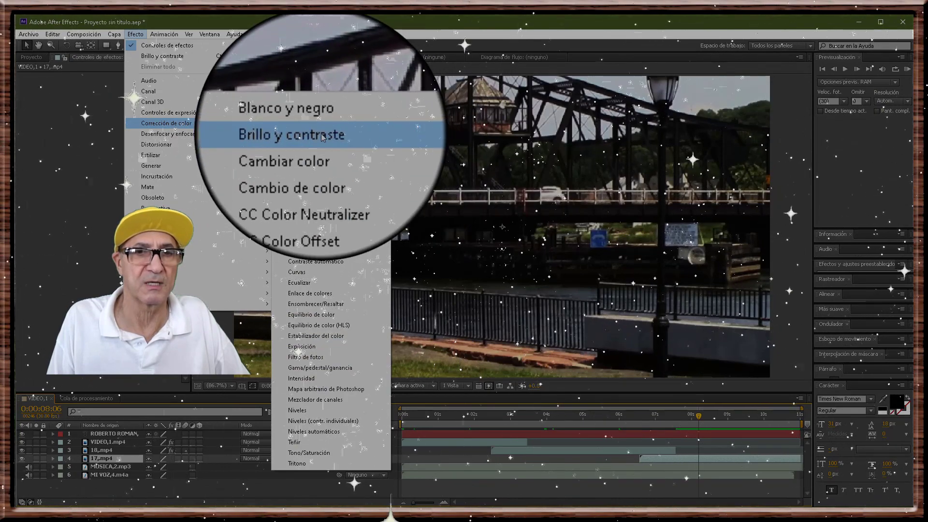
pyautogui.click(322, 208)
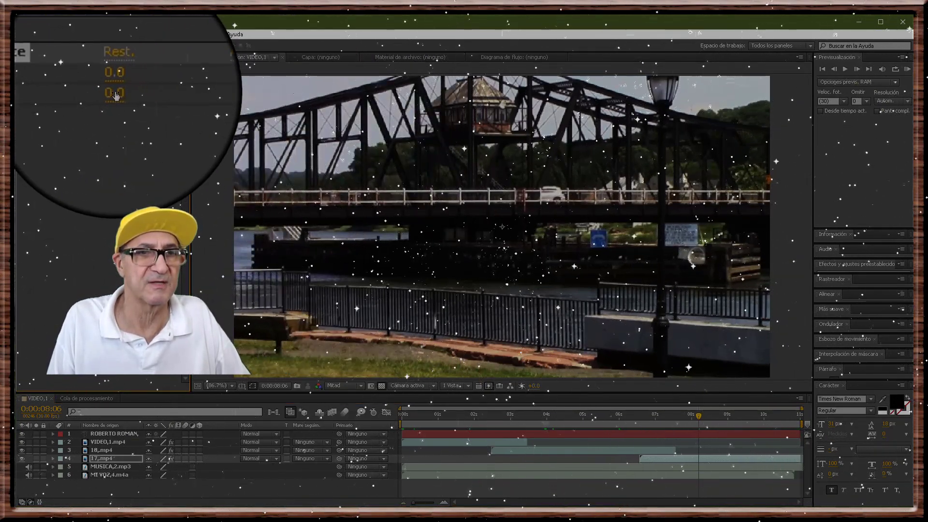
pyautogui.moveTo(115, 94)
pyautogui.mouseDown()
pyautogui.moveTo(131, 96)
pyautogui.moveTo(121, 83)
pyautogui.mouseUp()
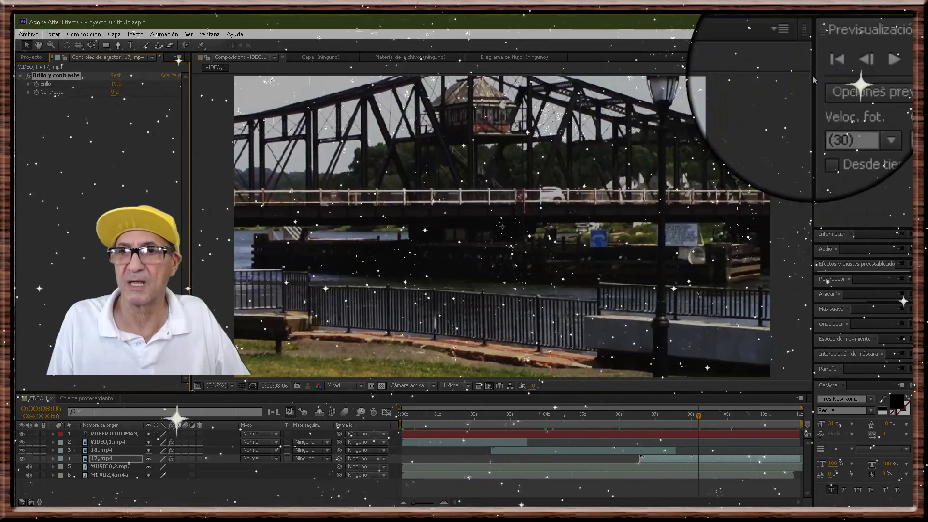
pyautogui.click(822, 72)
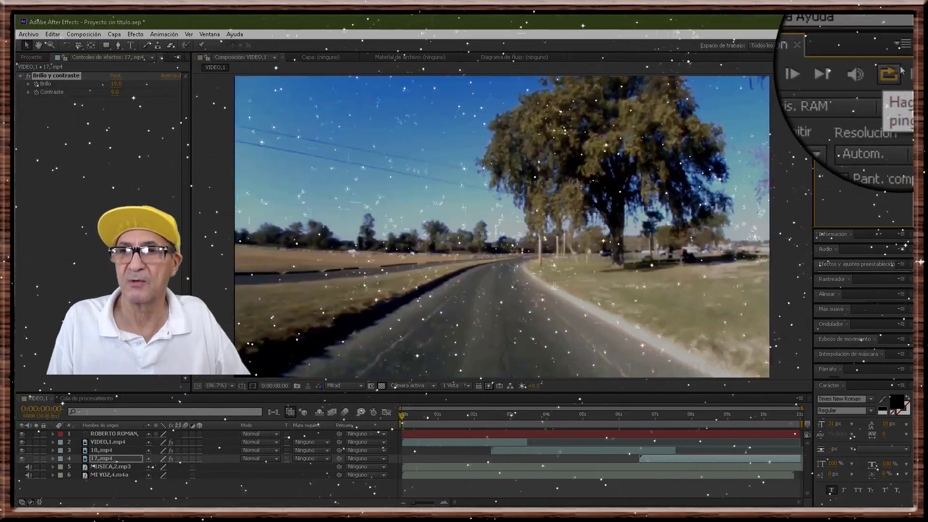
pyautogui.click(908, 69)
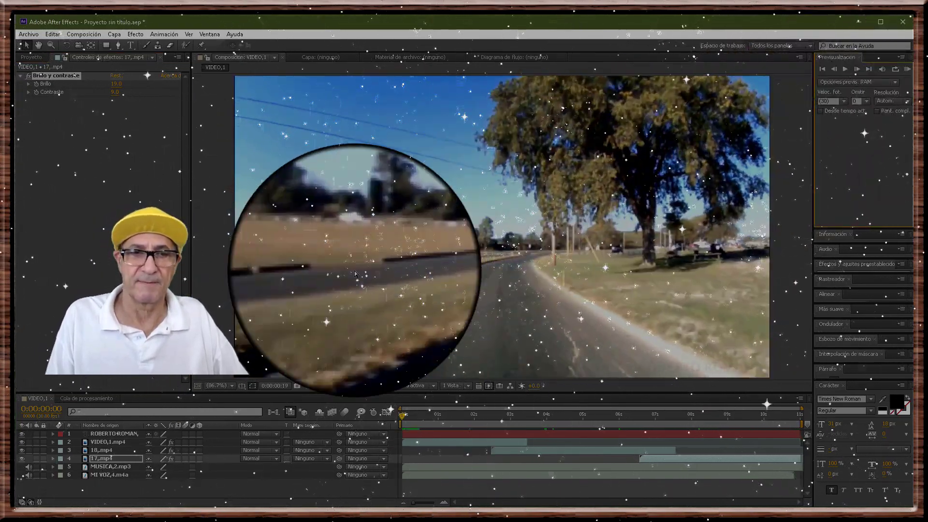